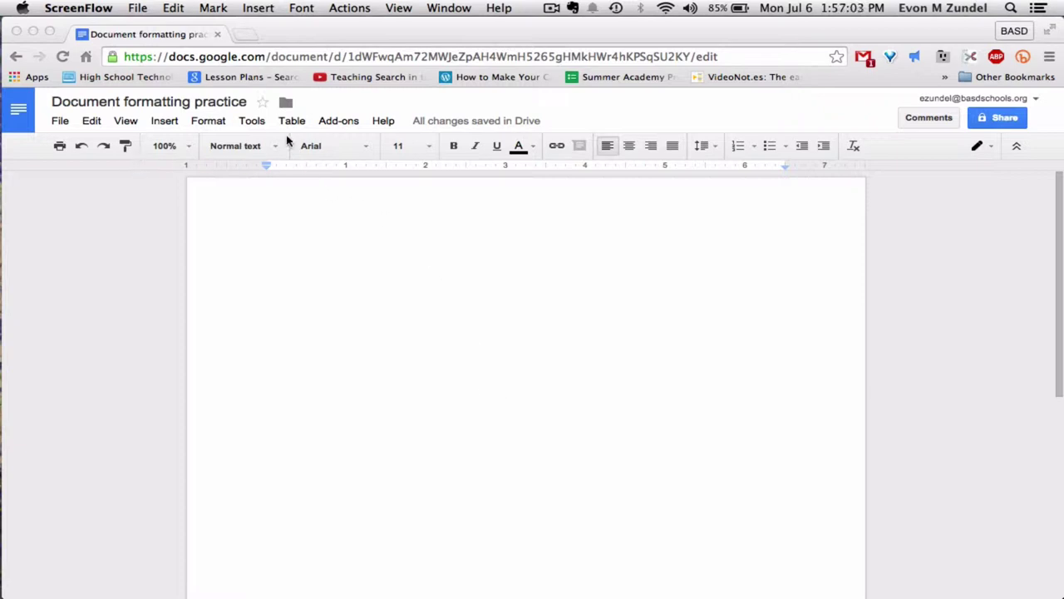
Step: Paste the three World Cup paragraphs into the blank document
left_click(314, 287)
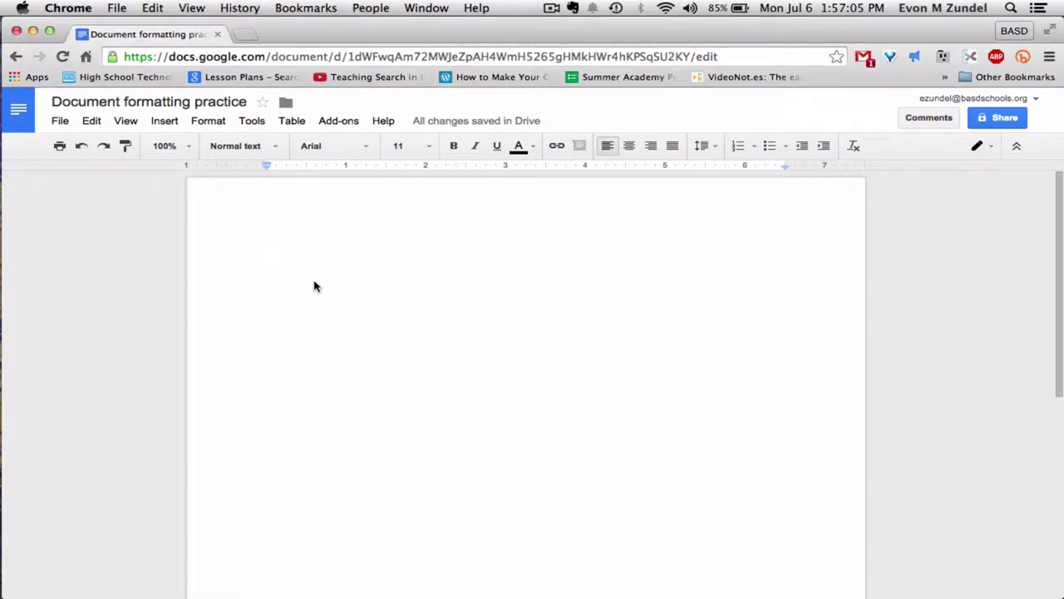
type("Carli Lloyd was on a mission. It was her goal to help her team bring the World Cup trophy to the United States for the first time in 16 years. Japan stood in her way, but it never stood a chance as the Americans' No. 10 stung quickly and often to guide the United States to a record third Women's World Cup.")
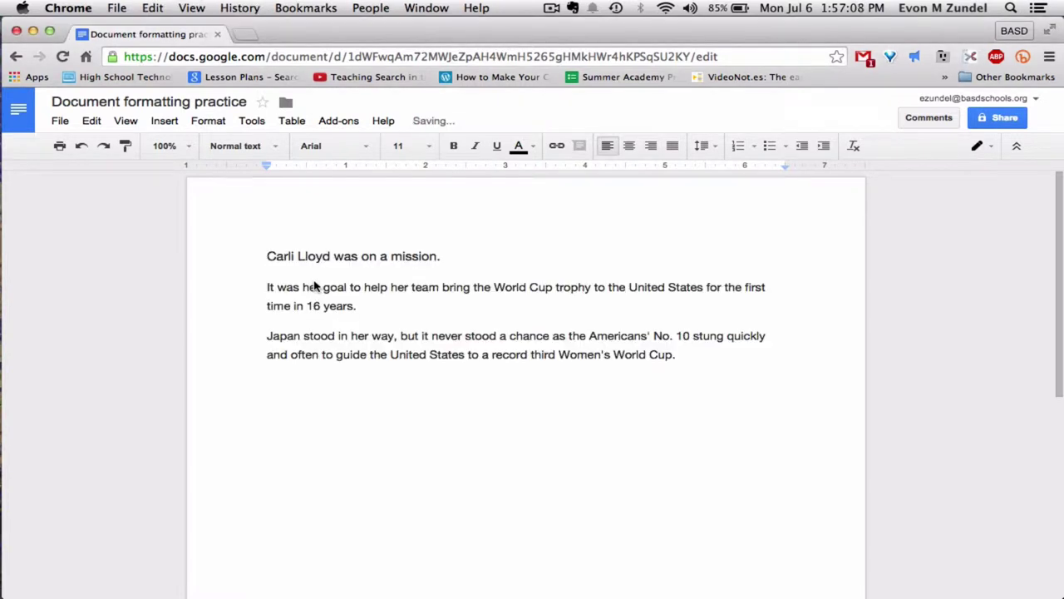
mouse_move(455, 128)
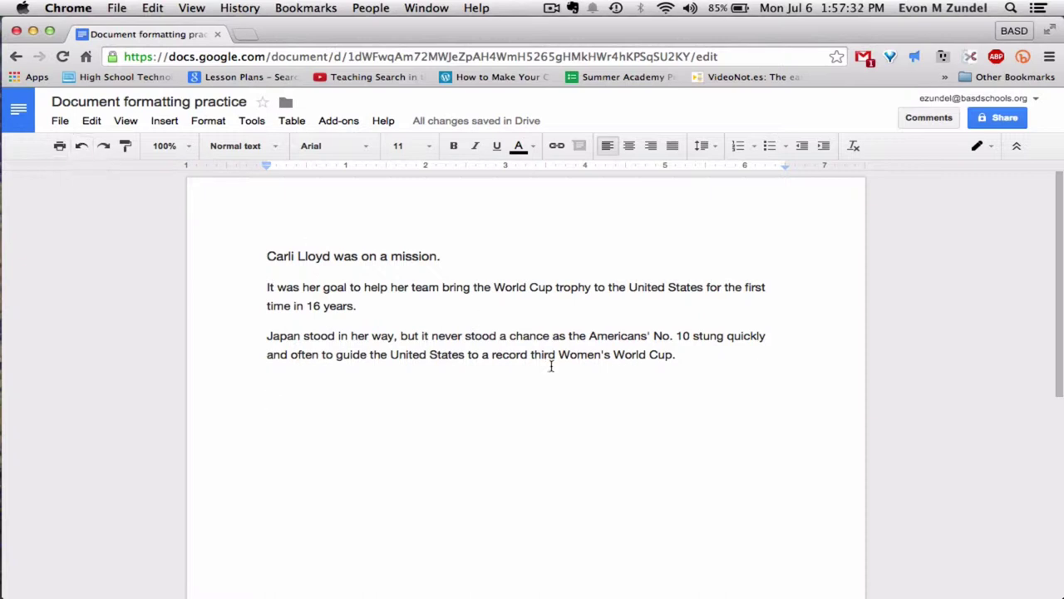
Step: Delete all three paragraphs, then undo, redo and undo again to restore them
left_click_drag(689, 361, 236, 259)
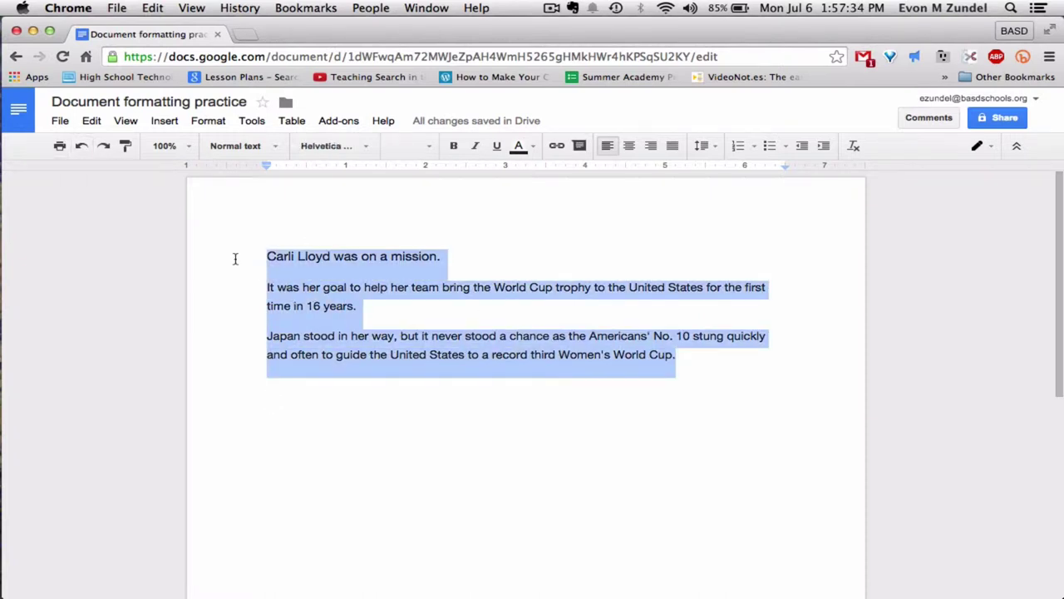
key("BackSpace")
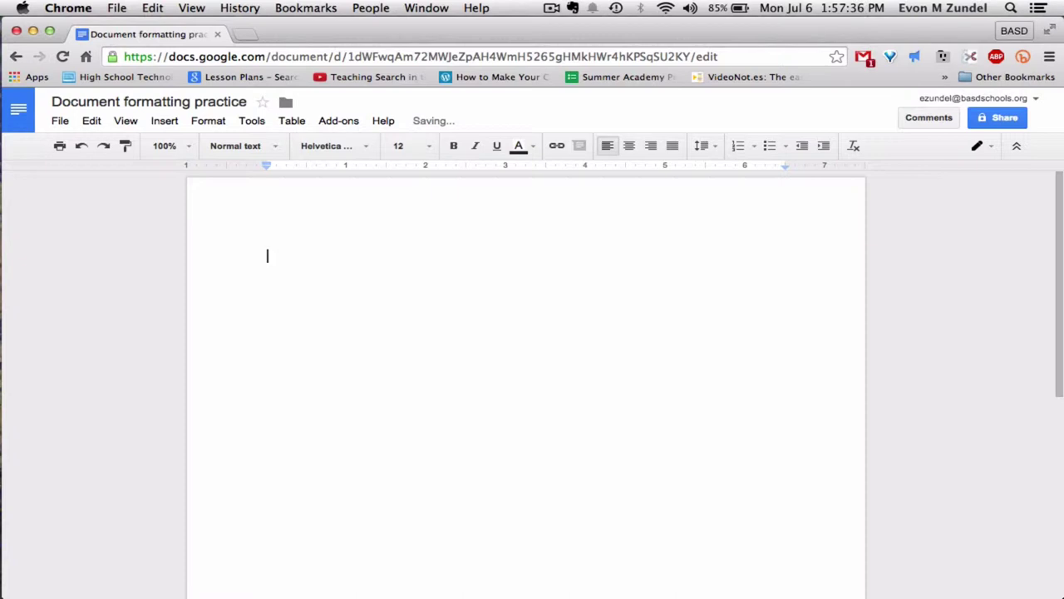
left_click(81, 147)
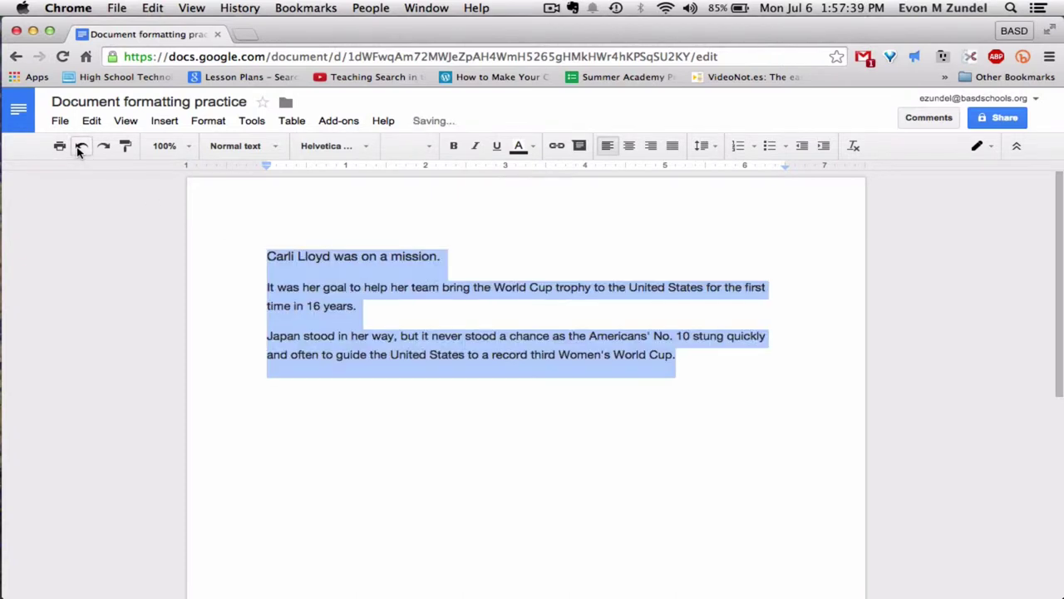
left_click(96, 148)
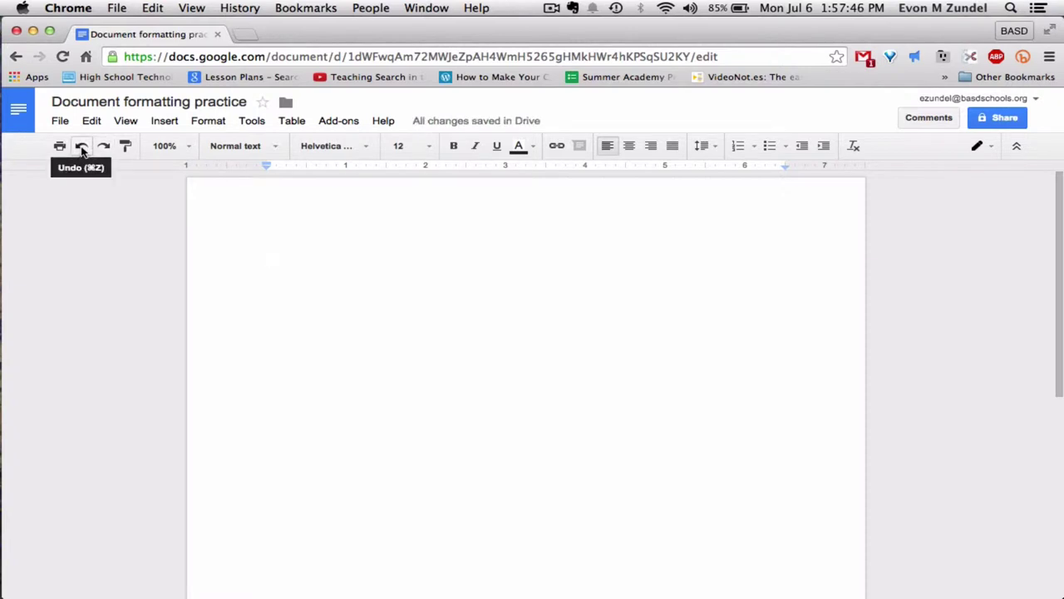
left_click(81, 147)
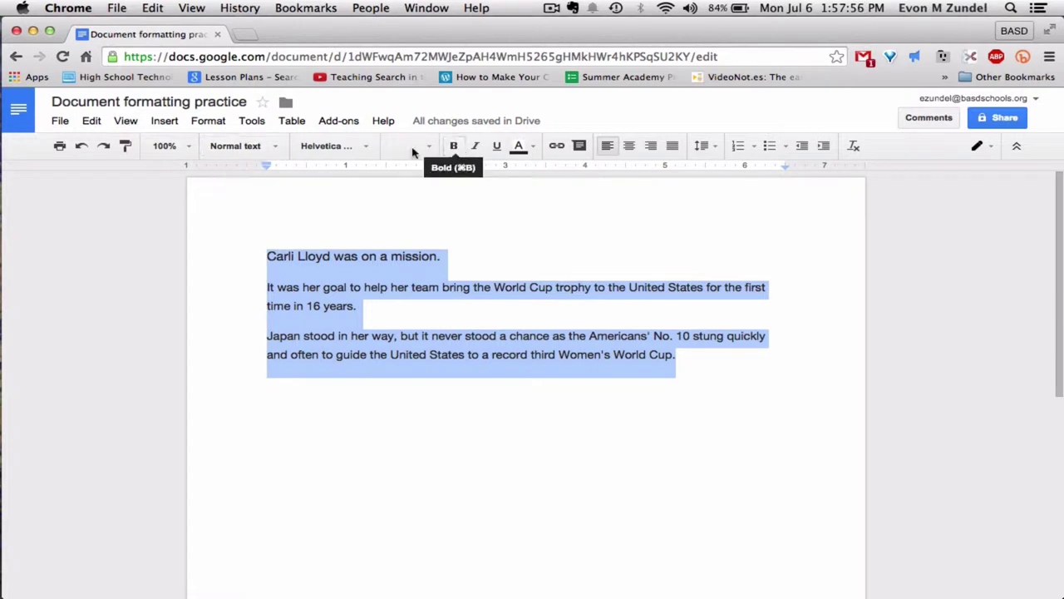
left_click(363, 150)
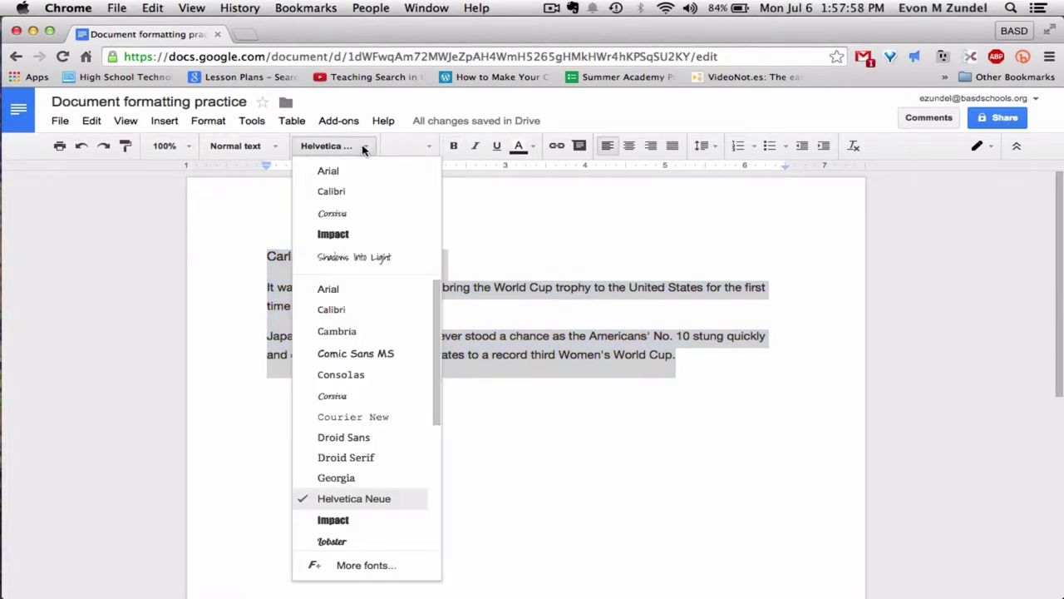
scroll(394, 296, "down", 5)
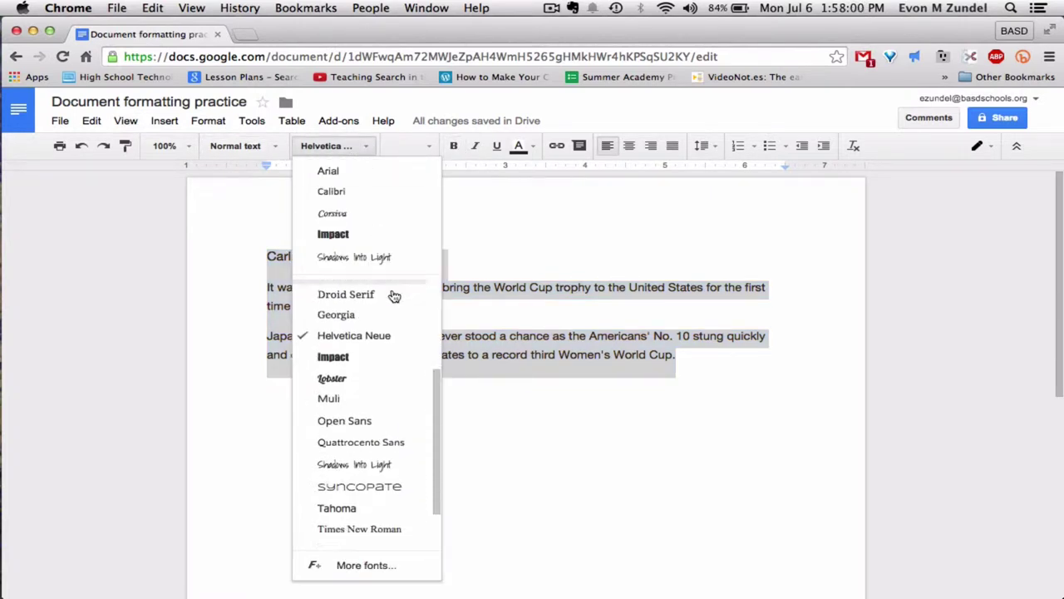
scroll(394, 297, "down", 1)
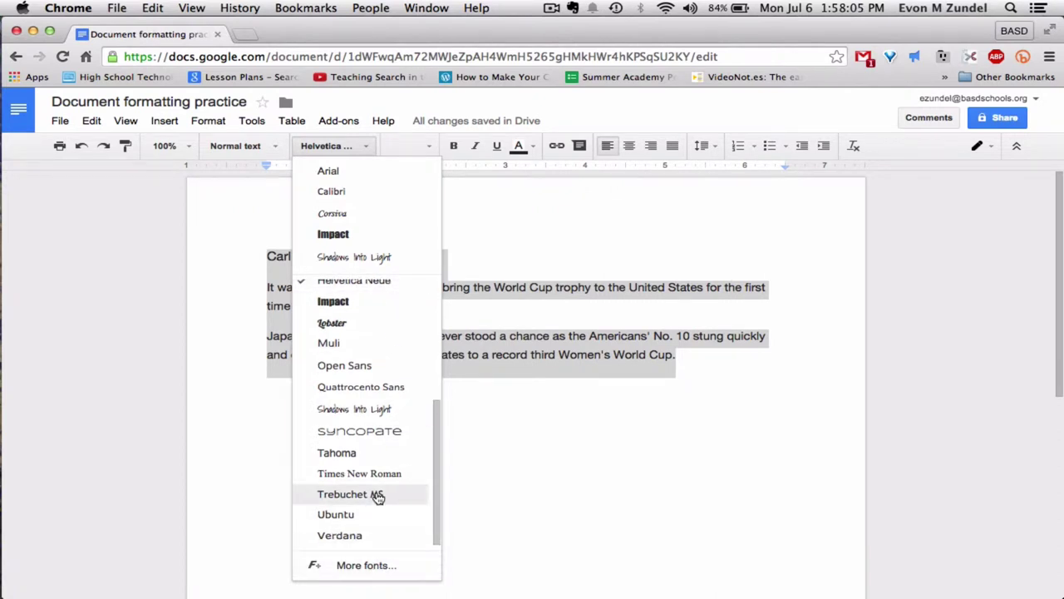
scroll(380, 490, "up", 3)
scroll(382, 399, "up", 1)
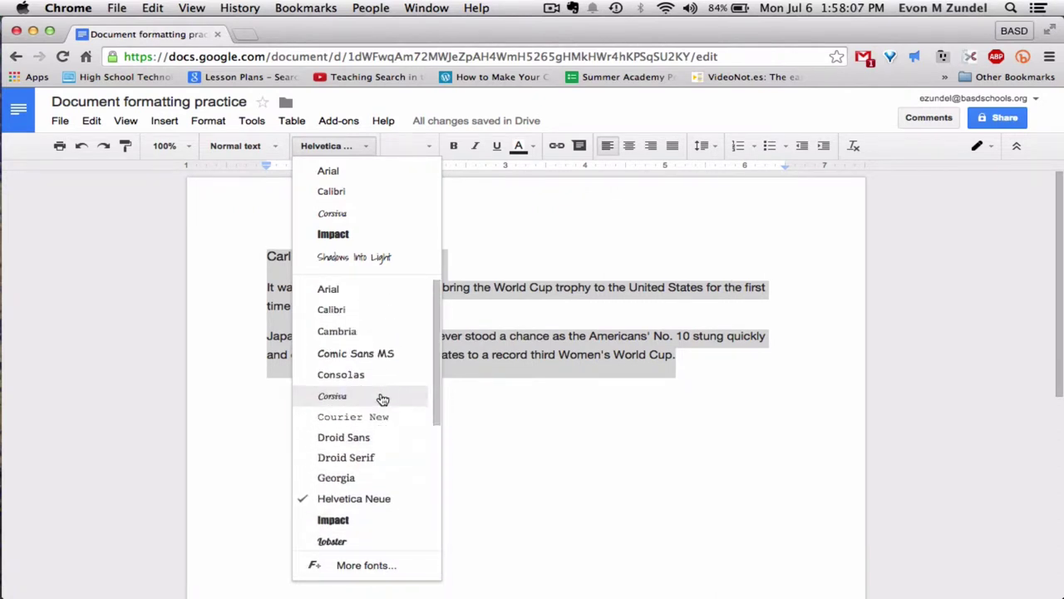
left_click(599, 429)
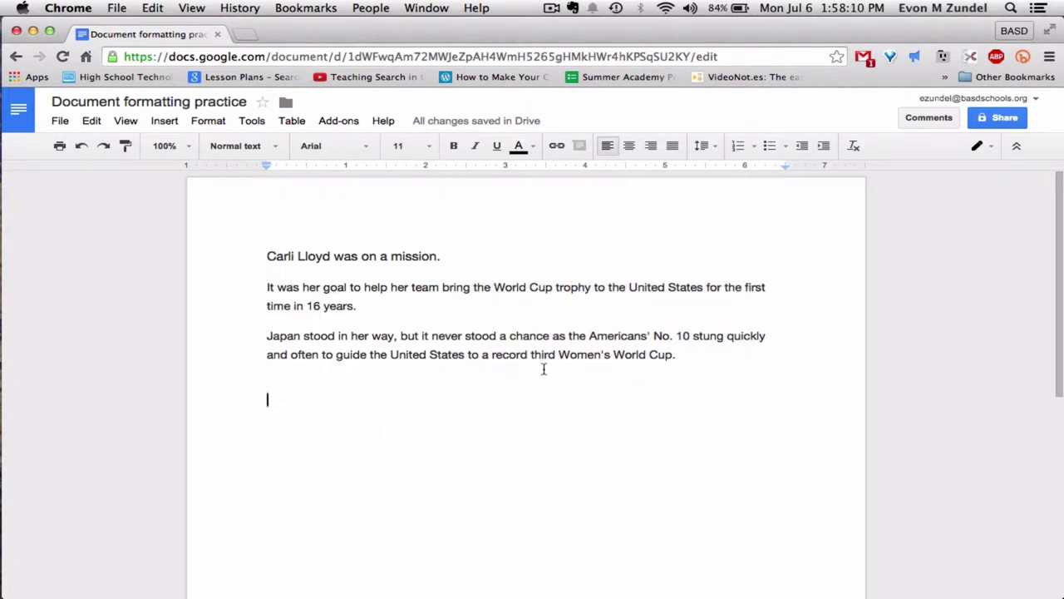
left_click(410, 145)
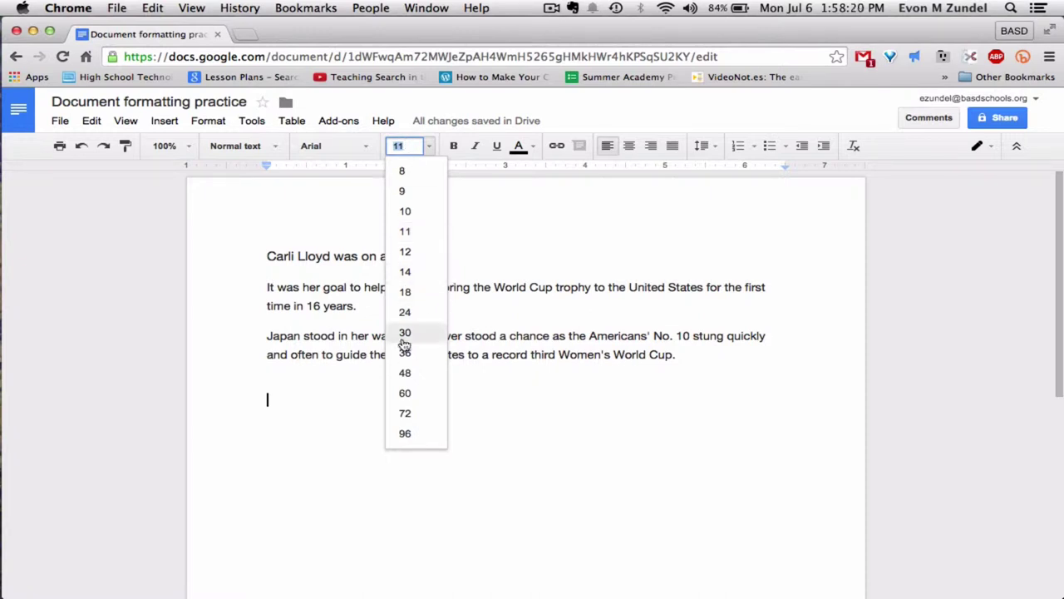
left_click(571, 425)
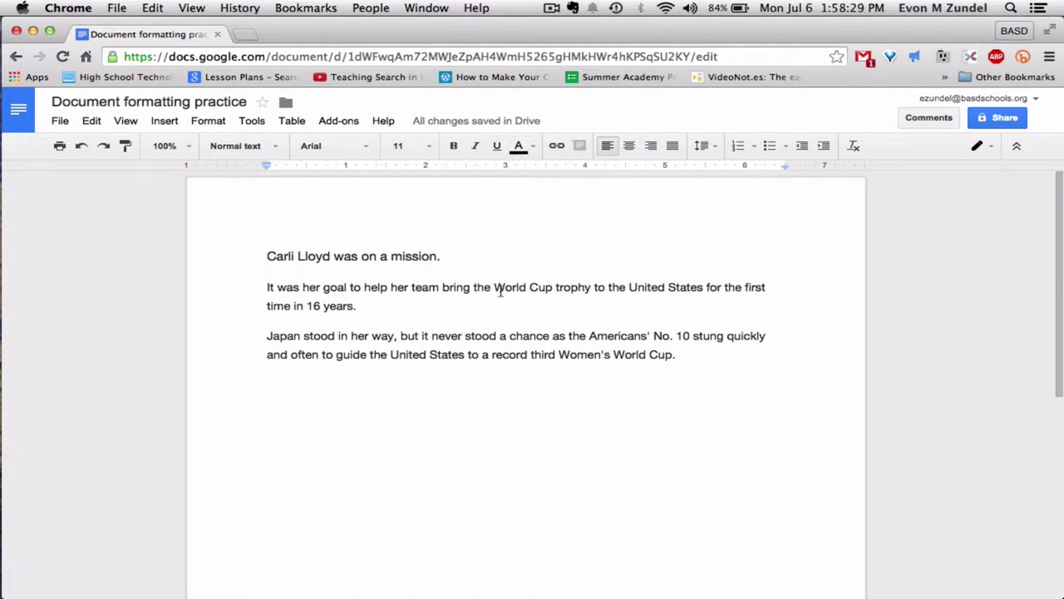
Step: Color the phrase 'World Cup trophy' blue
left_click_drag(496, 289, 589, 289)
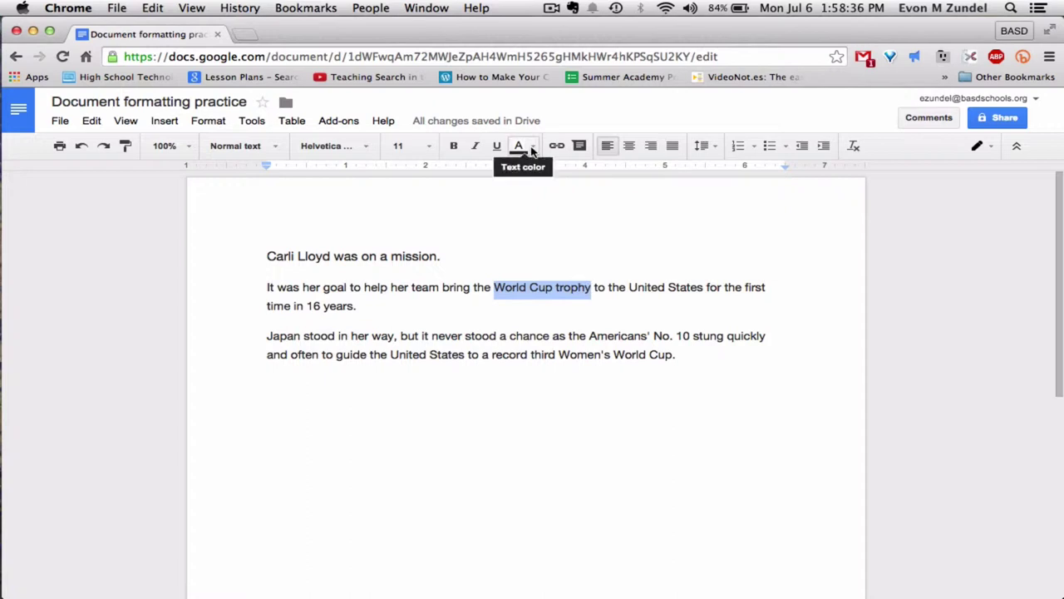
left_click(532, 148)
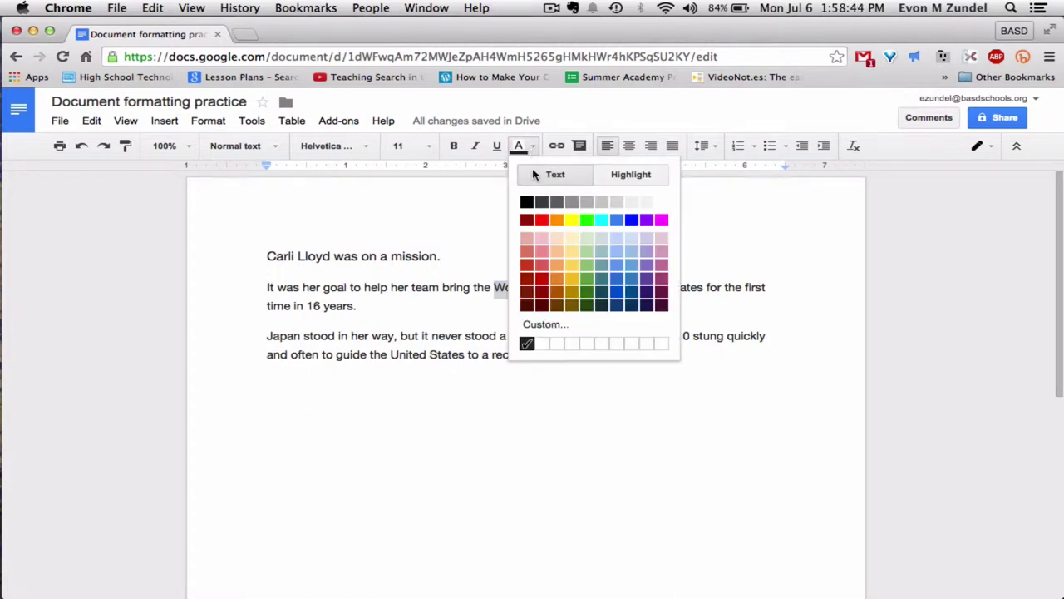
left_click(632, 221)
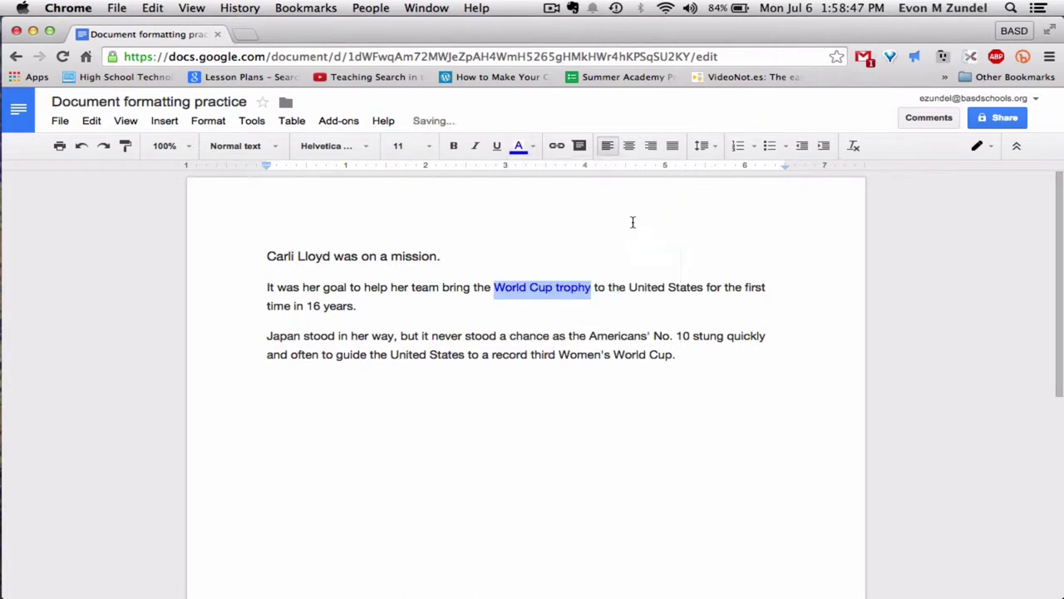
left_click(577, 308)
Step: Highlight 'World Cup trophy' in yellow
left_click_drag(591, 287, 493, 287)
left_click(531, 148)
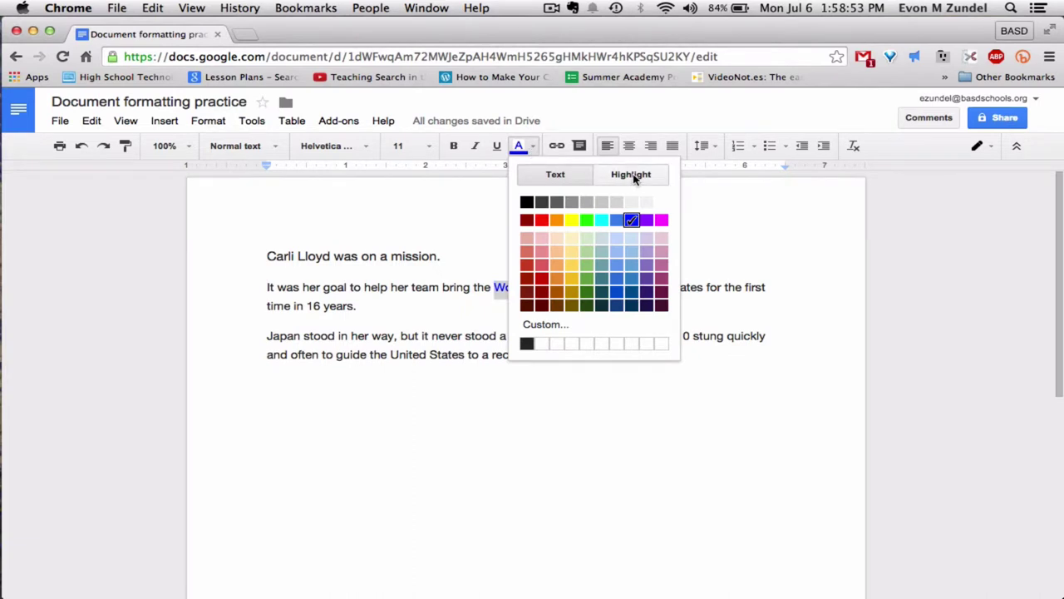
left_click(634, 176)
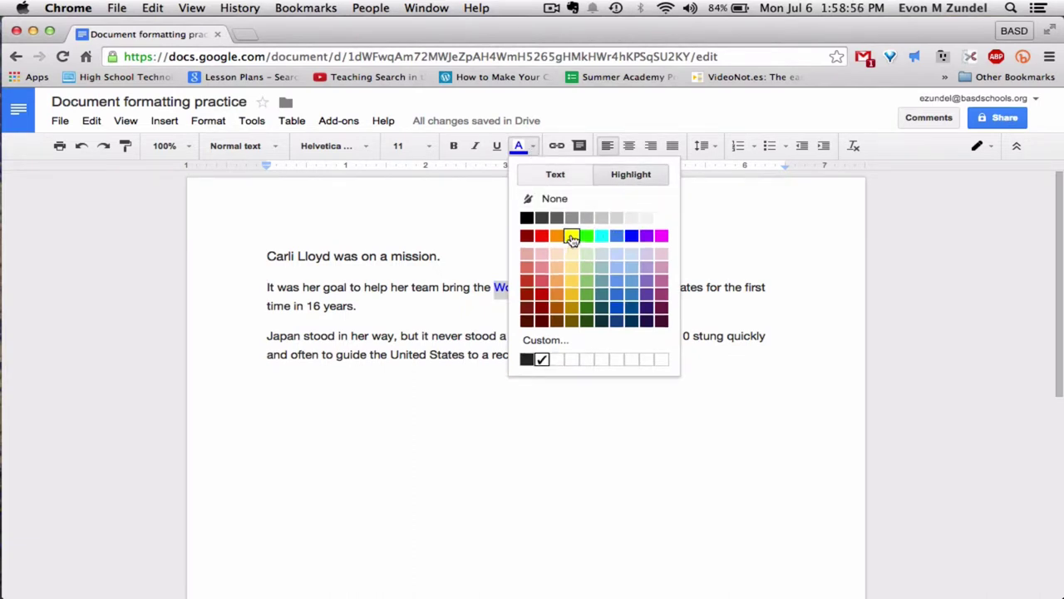
left_click(571, 237)
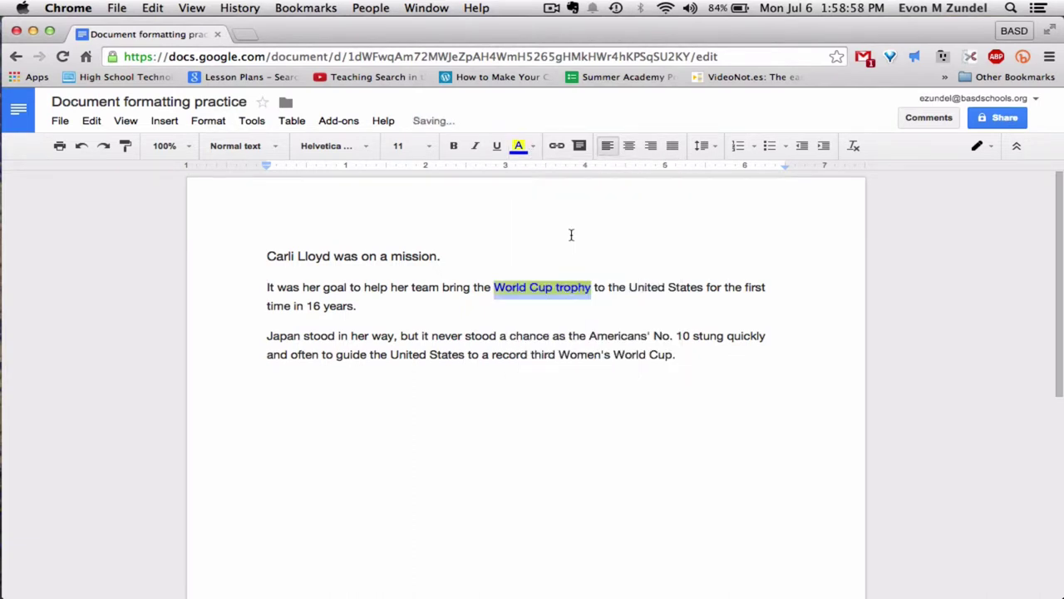
left_click(572, 235)
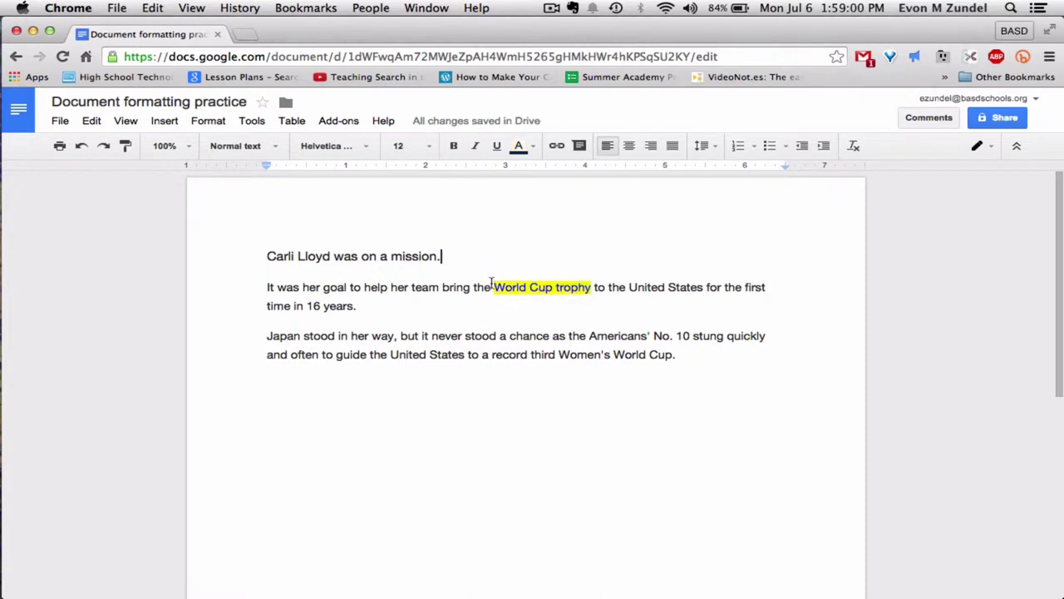
Step: Set the highlight of 'World Cup trophy' to None, leaving it blue
left_click_drag(492, 286, 591, 287)
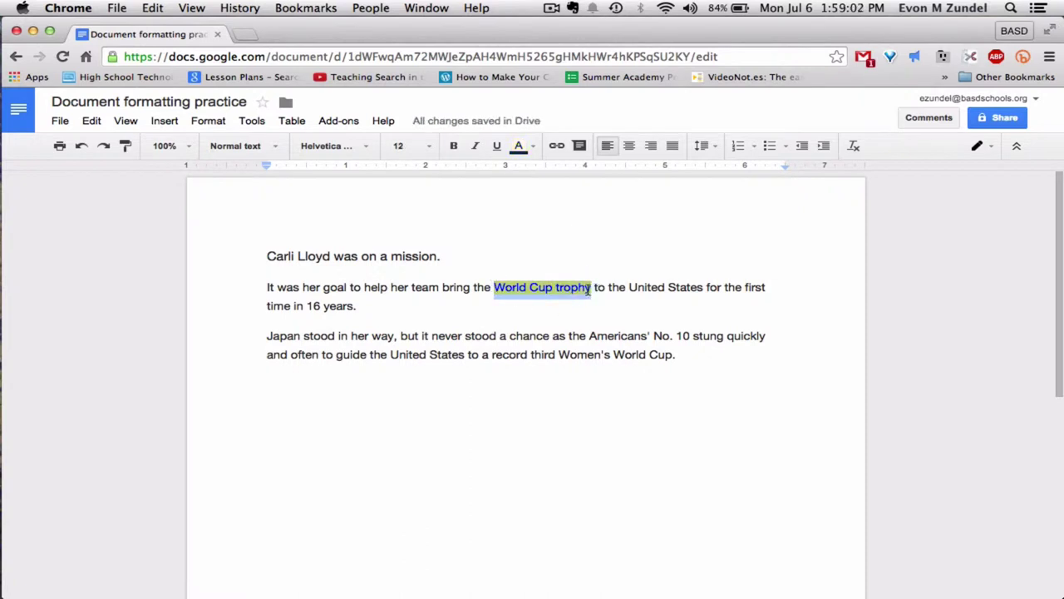
left_click(532, 148)
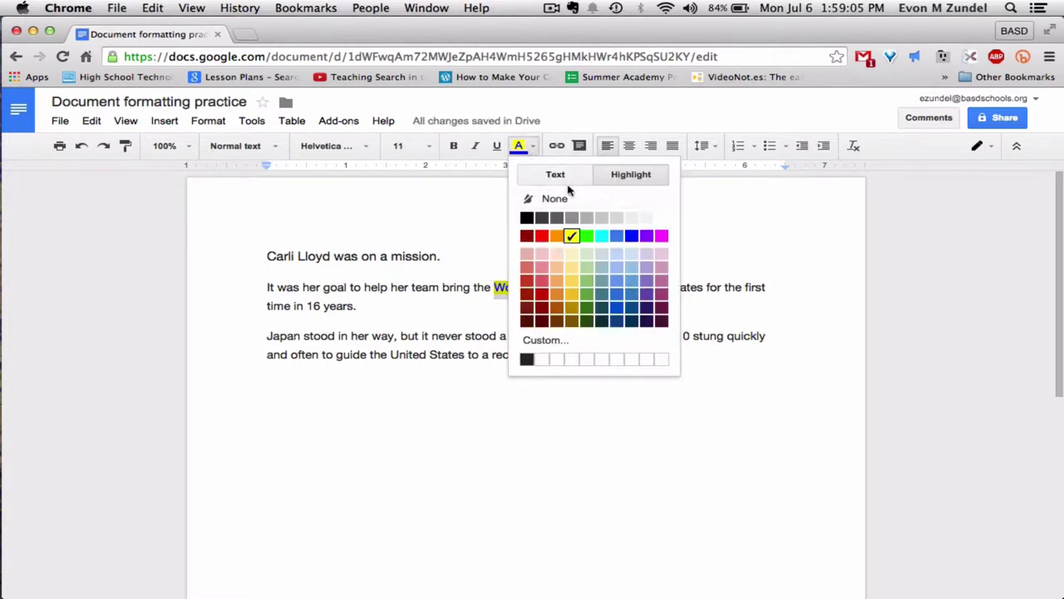
left_click(569, 198)
left_click(576, 245)
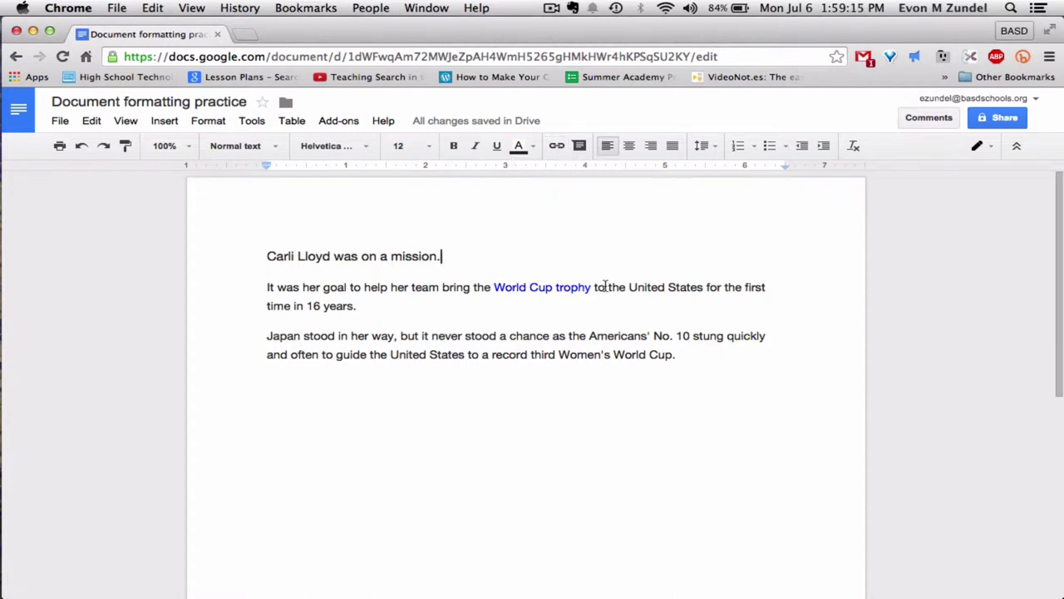
Step: Link 'Carli Lloyd' to the previewed ussoccer.com photo suggestion and check the link details
left_click_drag(331, 256, 263, 256)
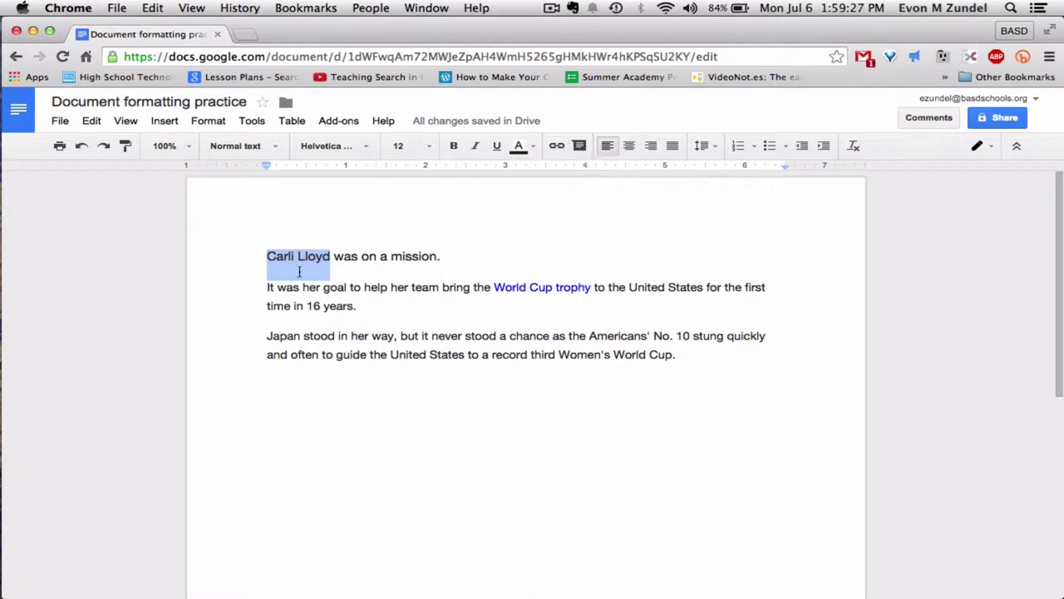
left_click(557, 148)
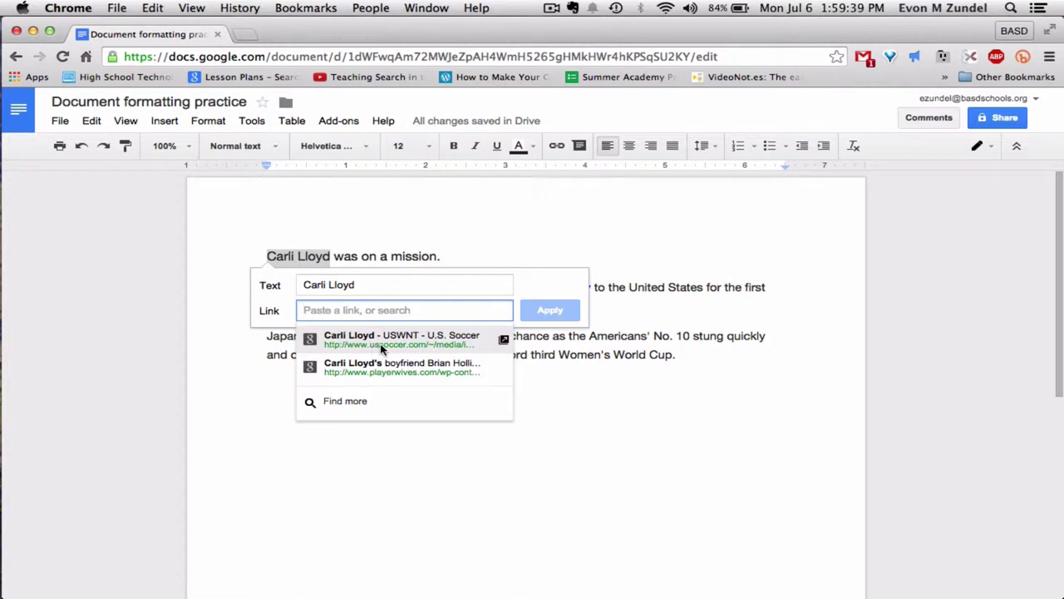
left_click(504, 343)
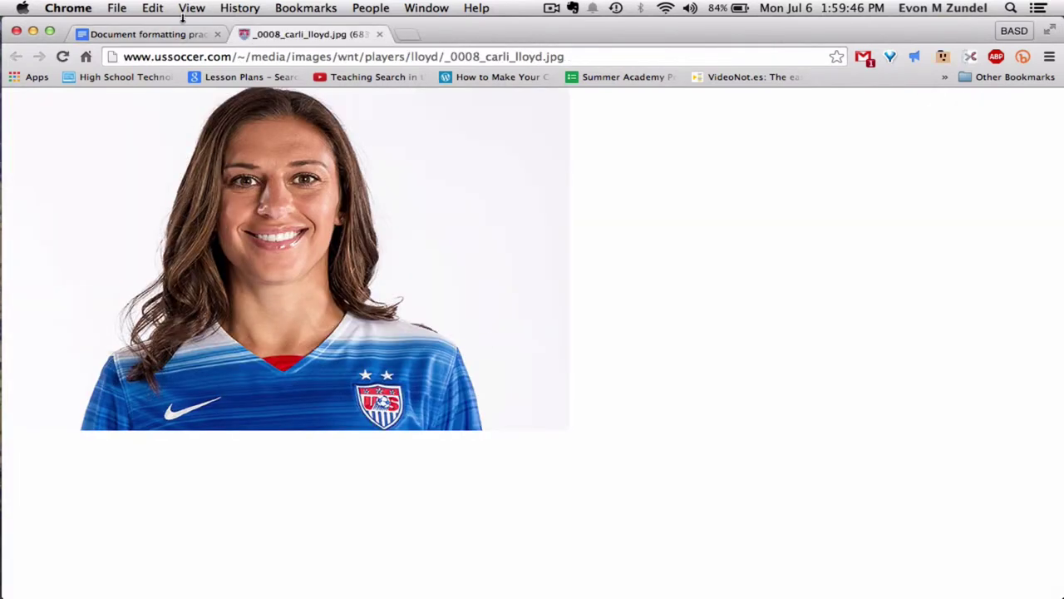
left_click(181, 34)
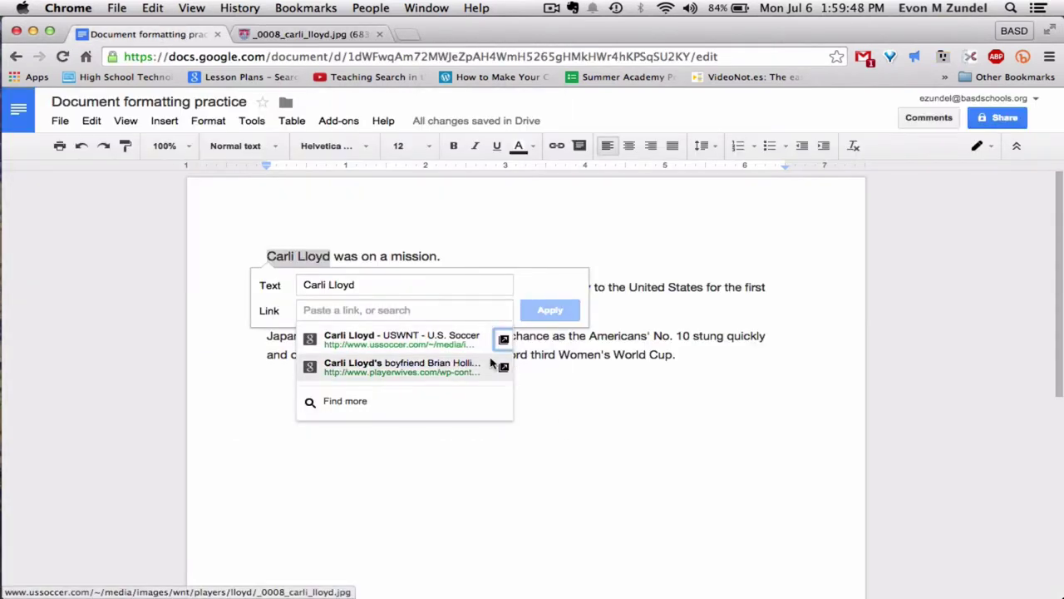
left_click(427, 349)
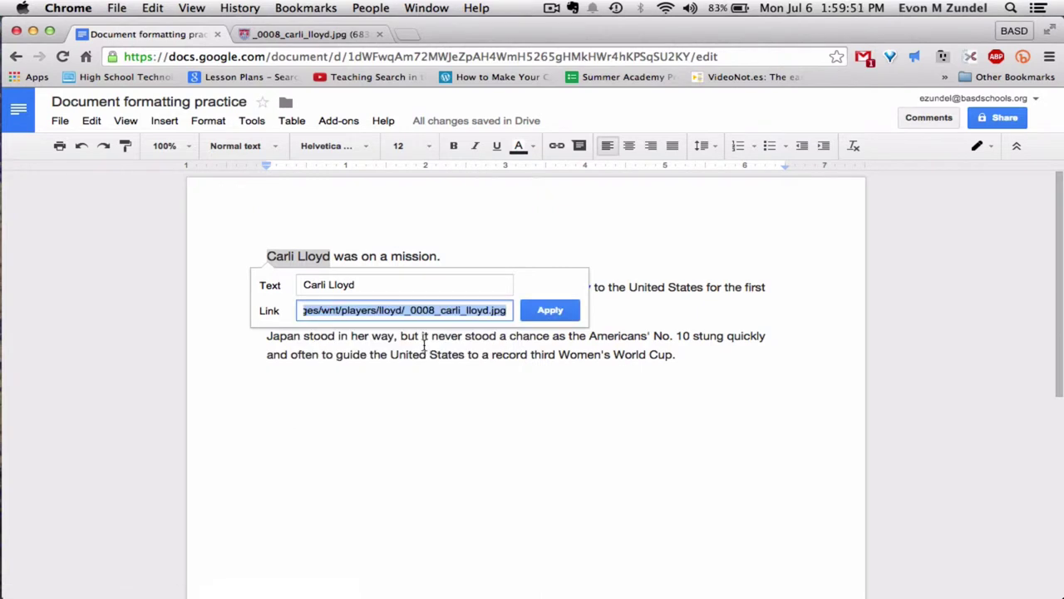
left_click(550, 315)
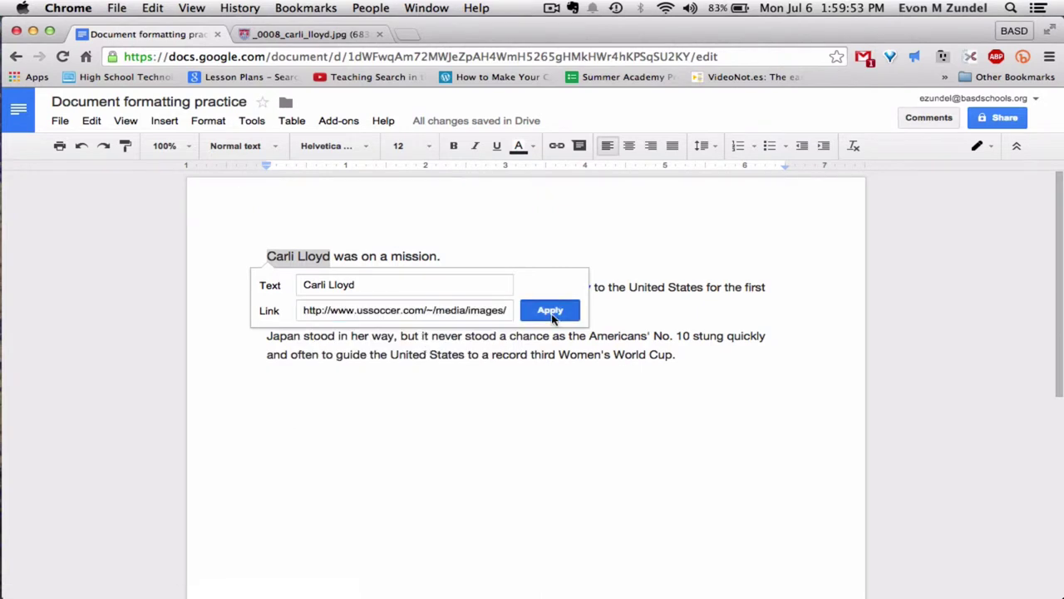
left_click(307, 256)
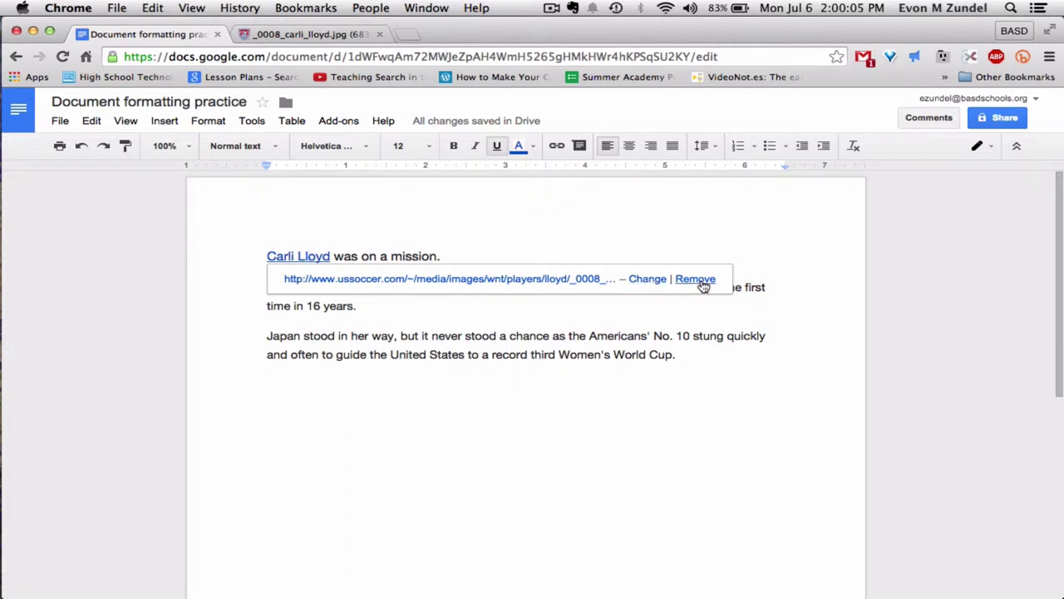
left_click(683, 468)
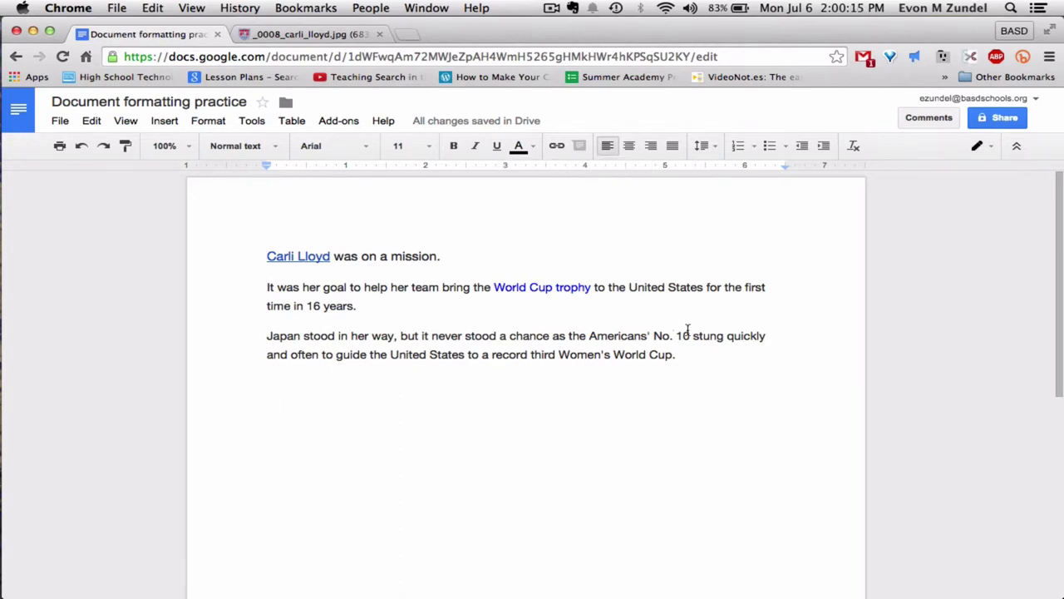
Step: Post the comment 'When were they number 10?' on 'No. 10' and reopen it
left_click_drag(691, 336, 655, 333)
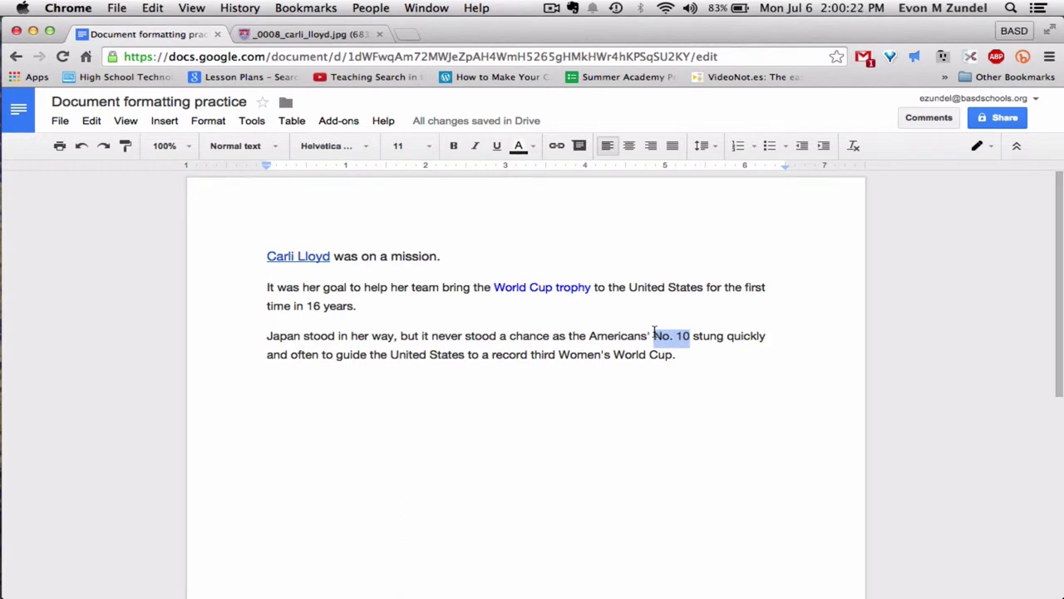
left_click(580, 145)
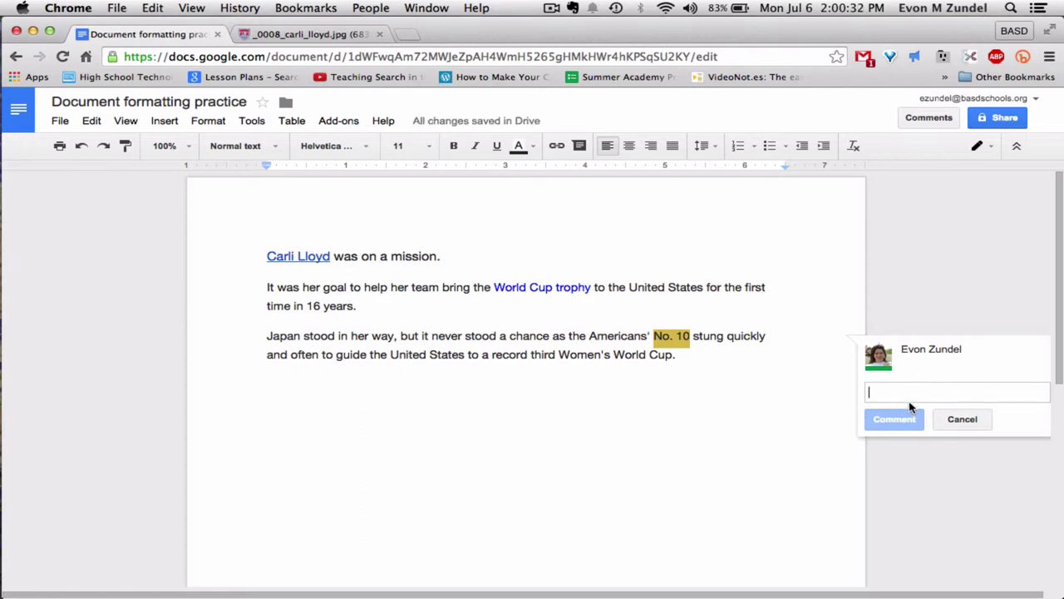
type("When ")
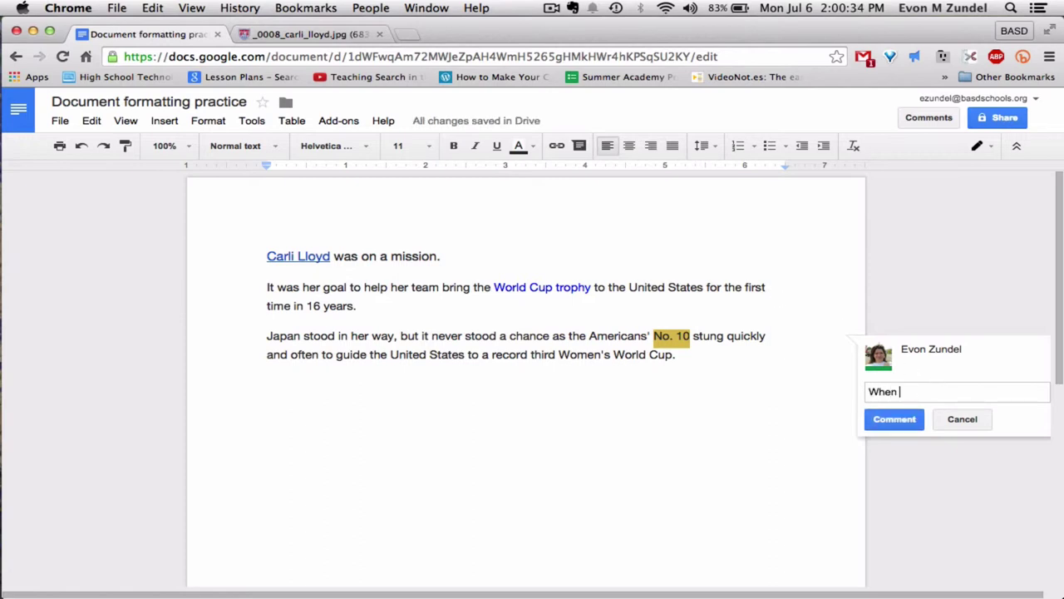
type("were they number 10?")
key("Return")
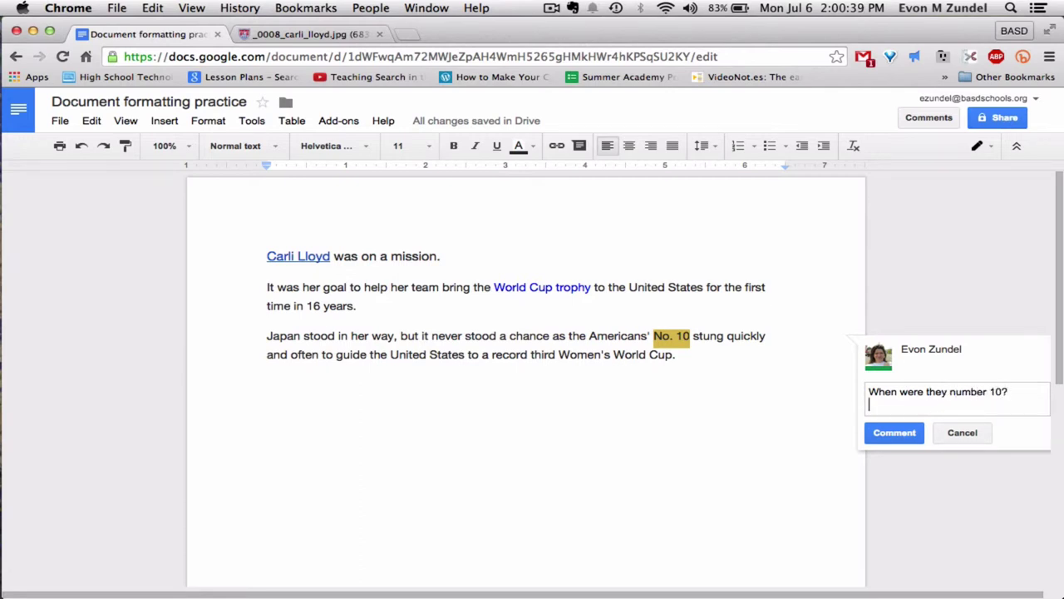
left_click(879, 432)
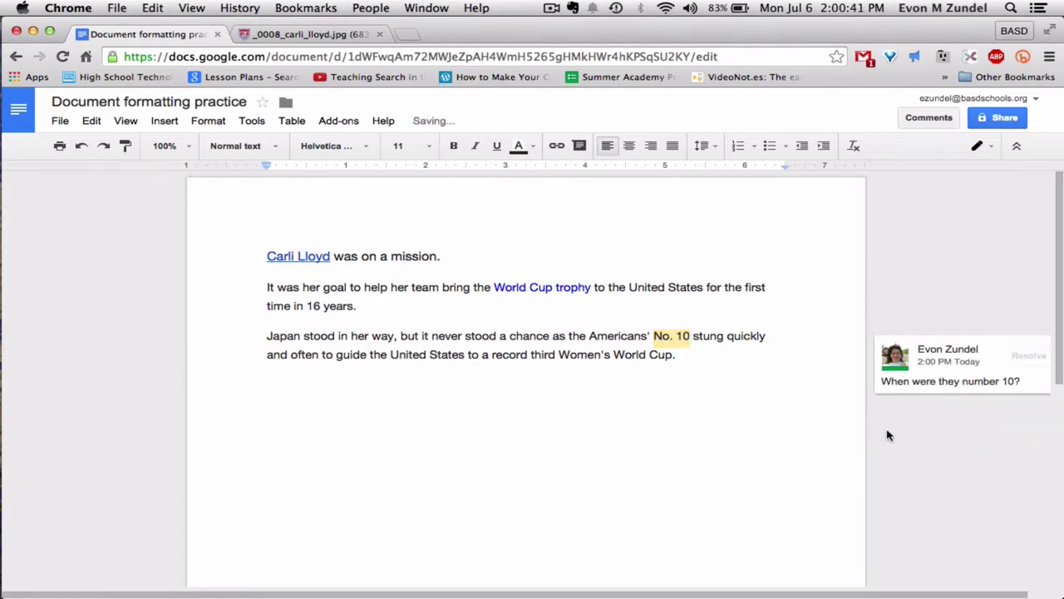
left_click(672, 336)
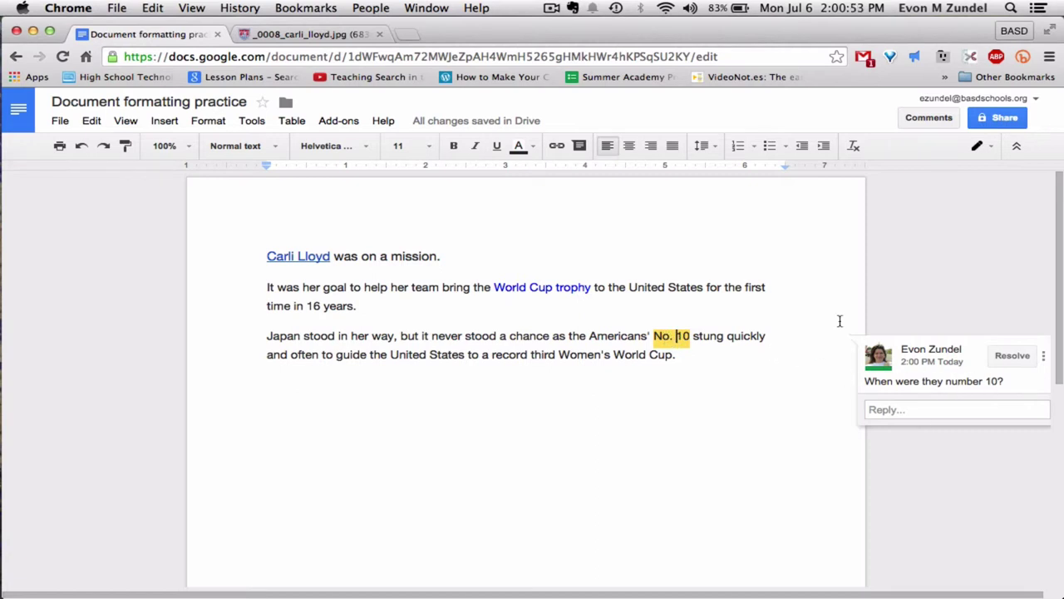
left_click(876, 359)
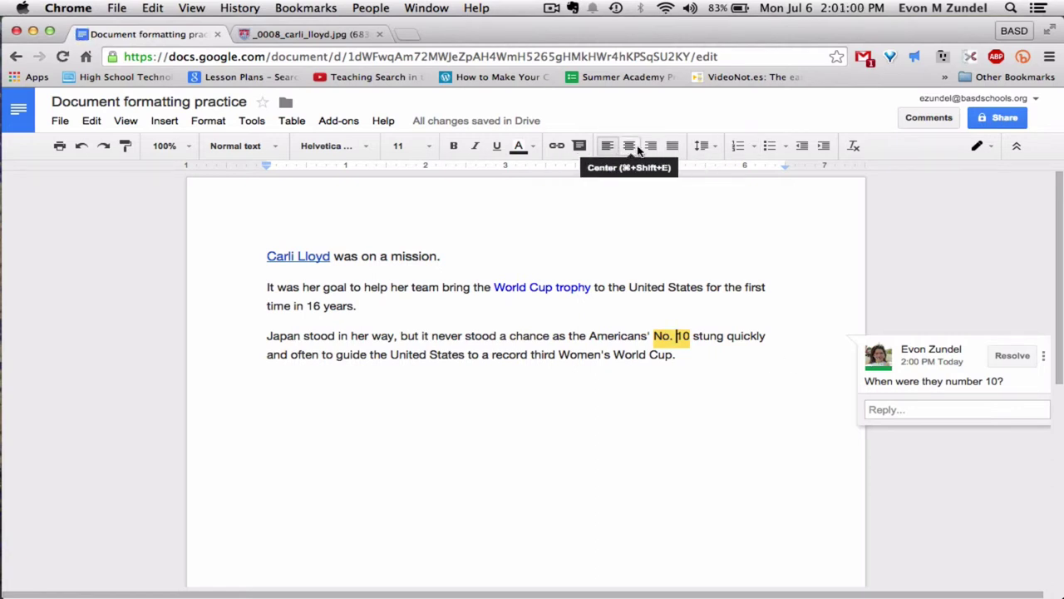
left_click(702, 147)
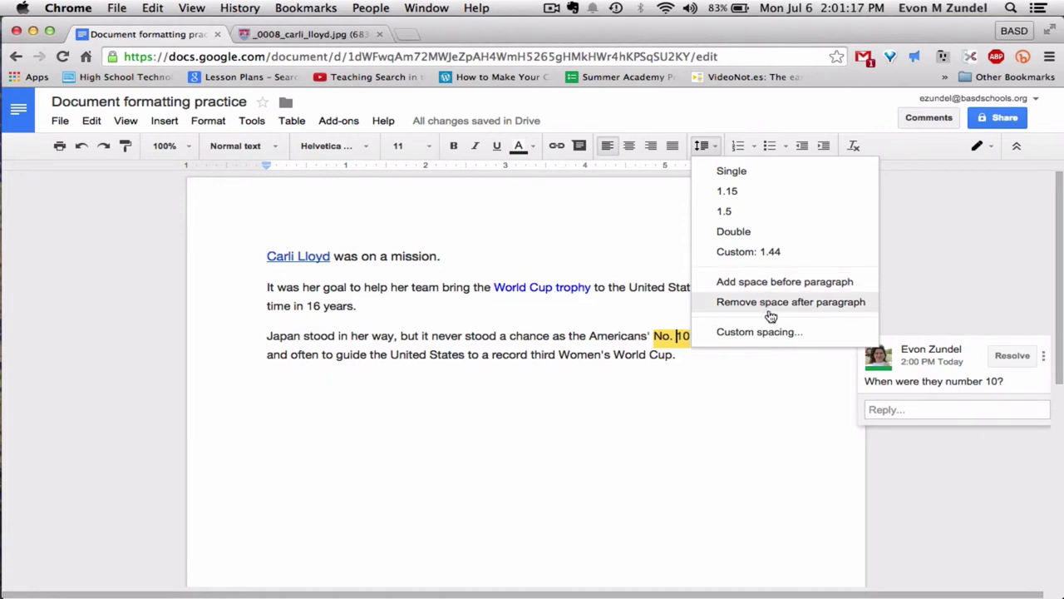
left_click(703, 145)
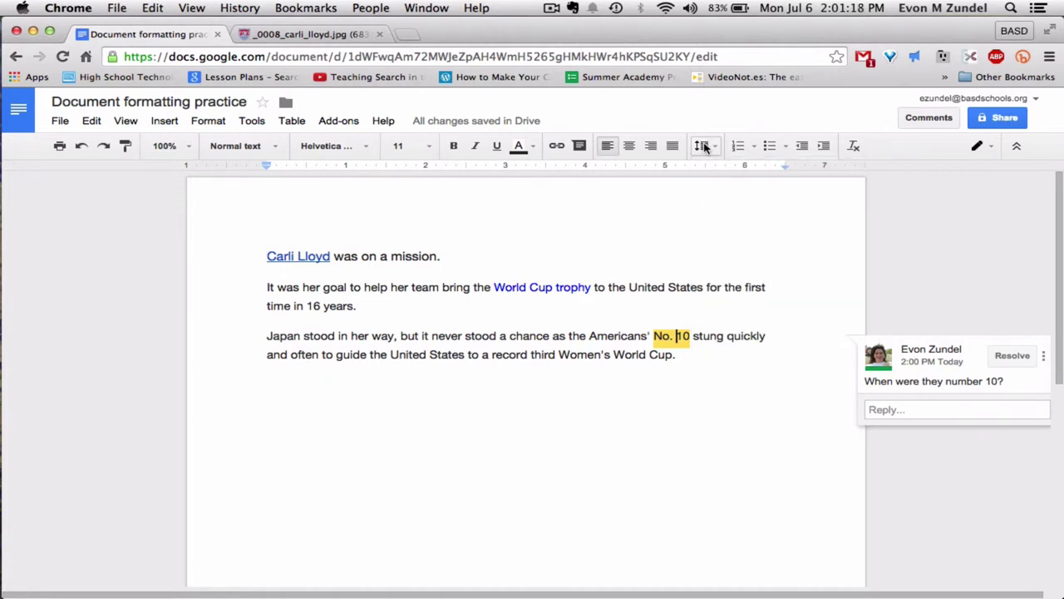
Step: Make the second paragraph a numbered item in lettered A. a. i. style
left_click(754, 148)
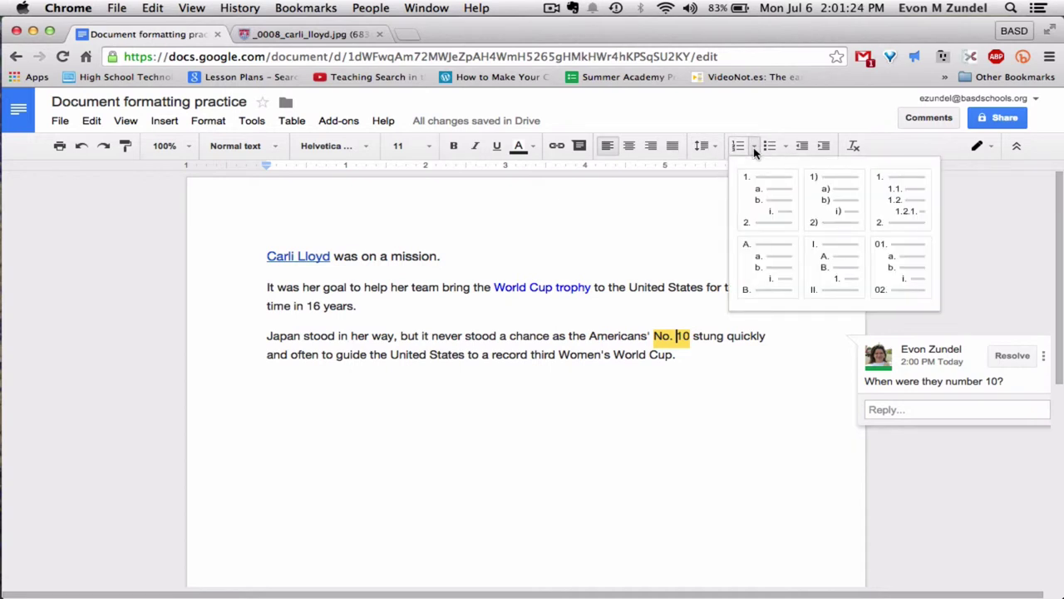
left_click_drag(269, 285, 363, 306)
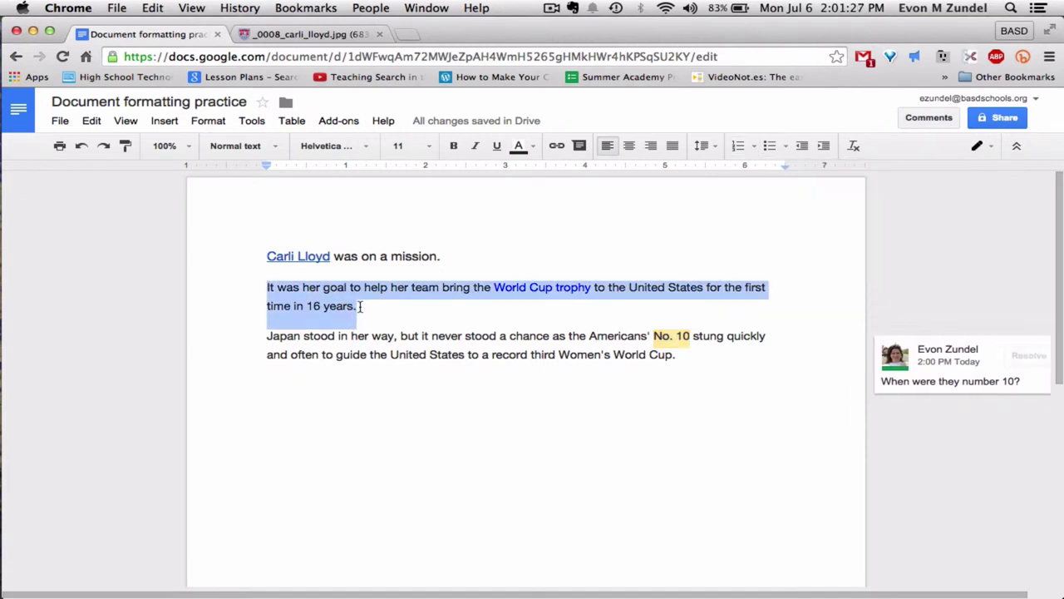
left_click(735, 153)
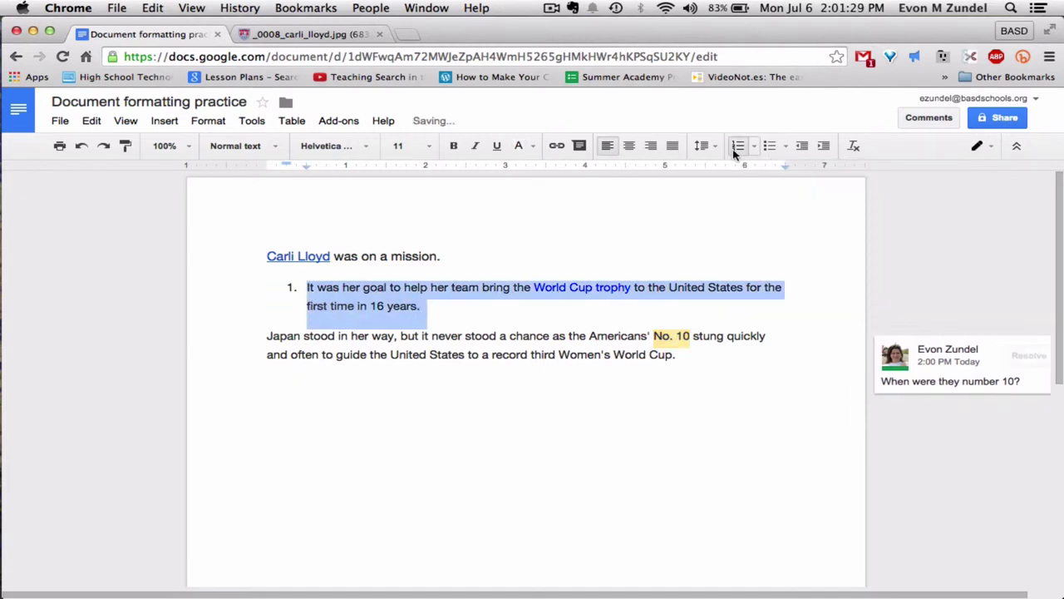
left_click(754, 148)
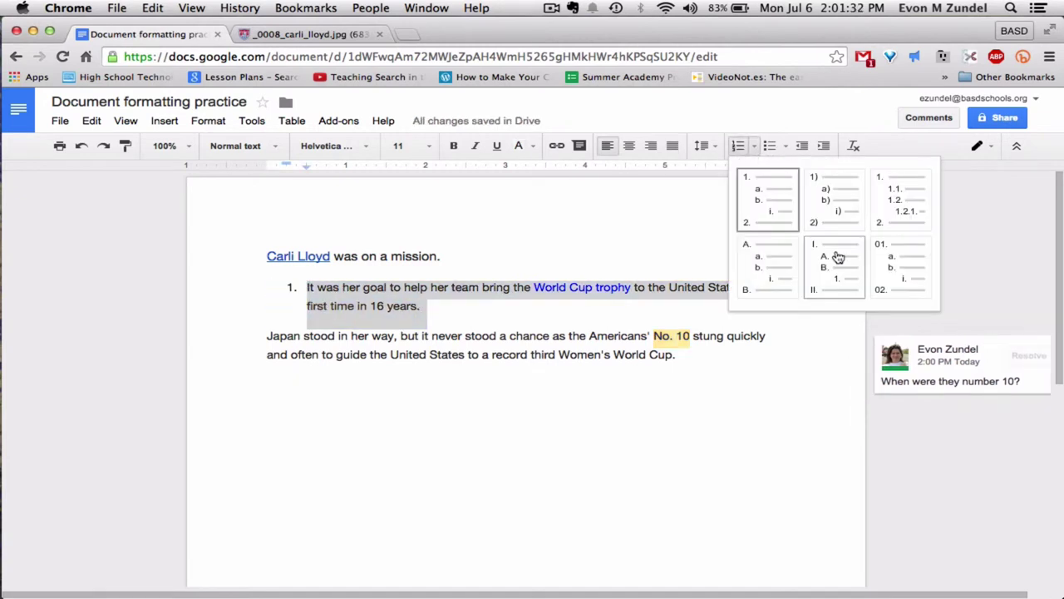
left_click(764, 259)
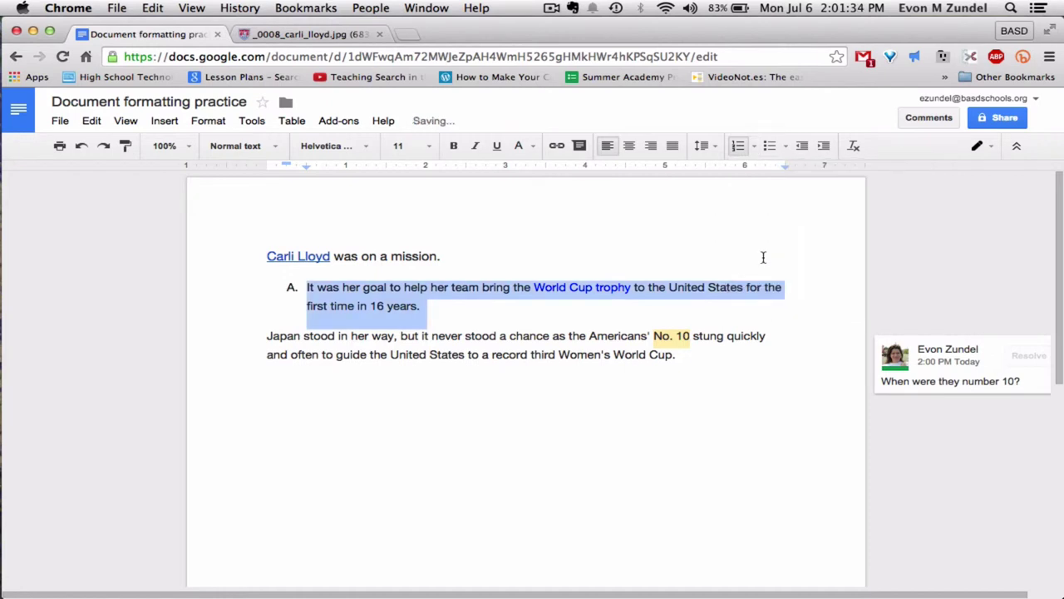
Step: Replace the lettered list with a diamond-style bulleted item
left_click(742, 147)
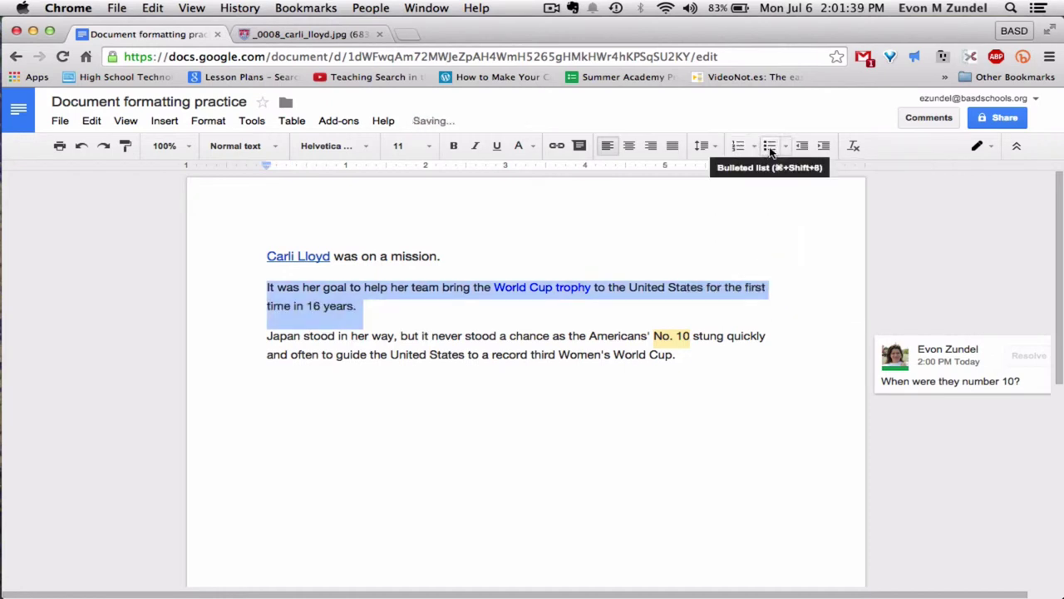
left_click(769, 148)
left_click(784, 146)
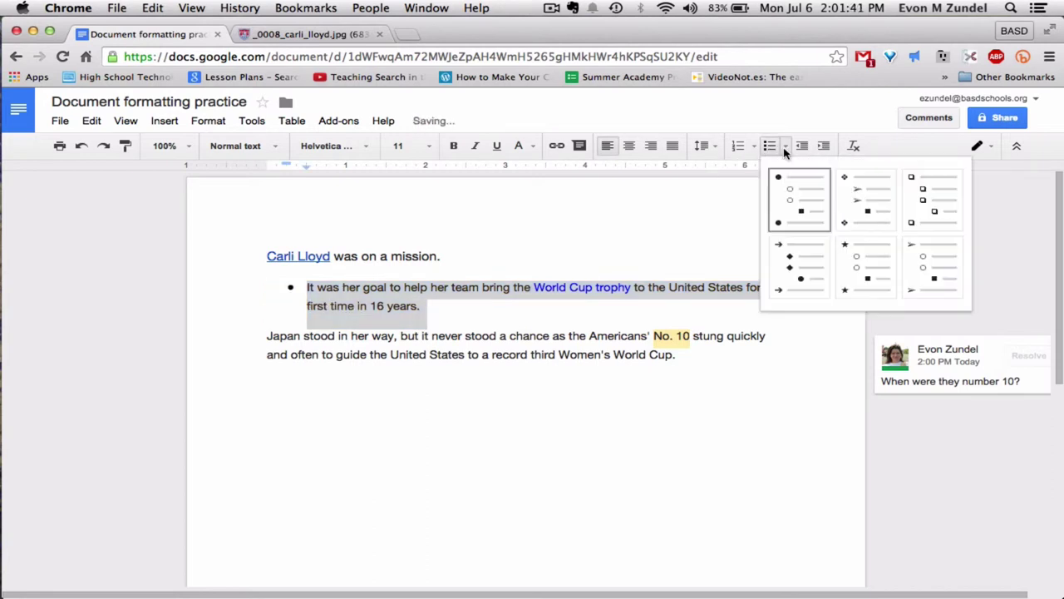
left_click(852, 209)
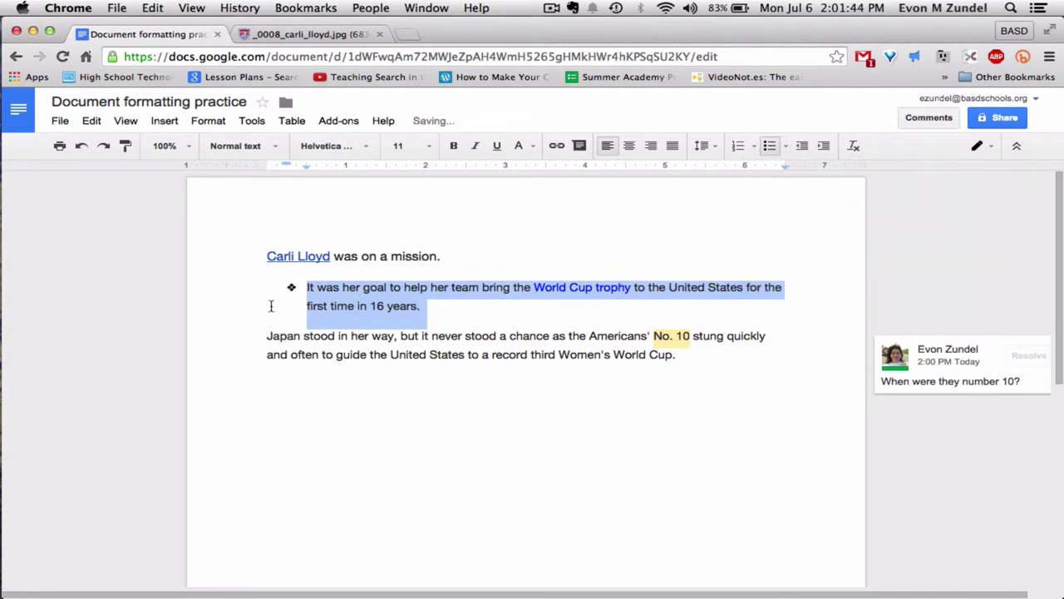
Step: Remove the bullet from the World Cup trophy paragraph and decrease its indent to the margin
left_click_drag(1059, 587, 841, 576)
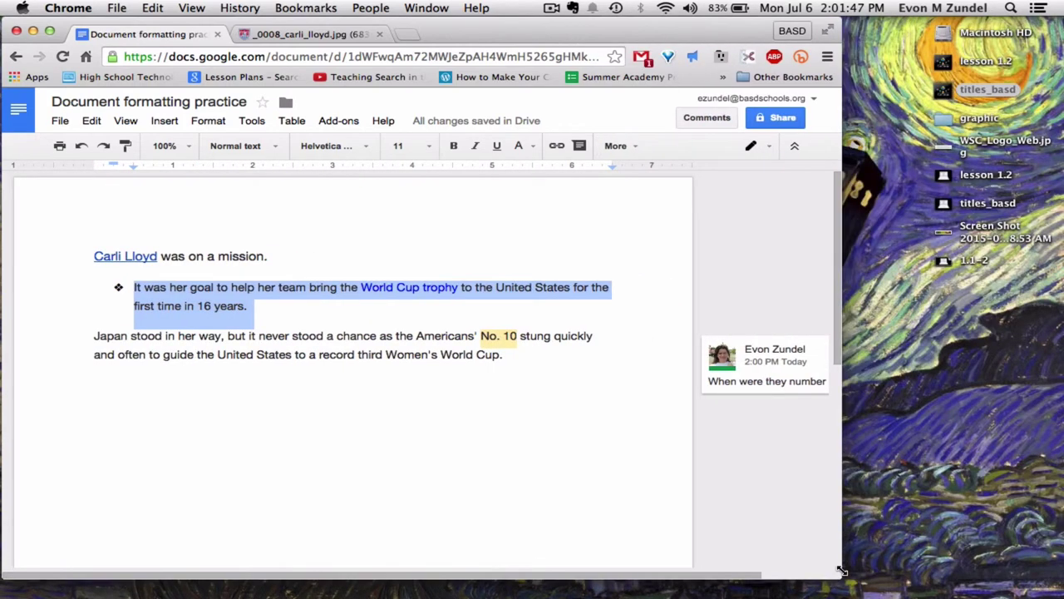
left_click(629, 148)
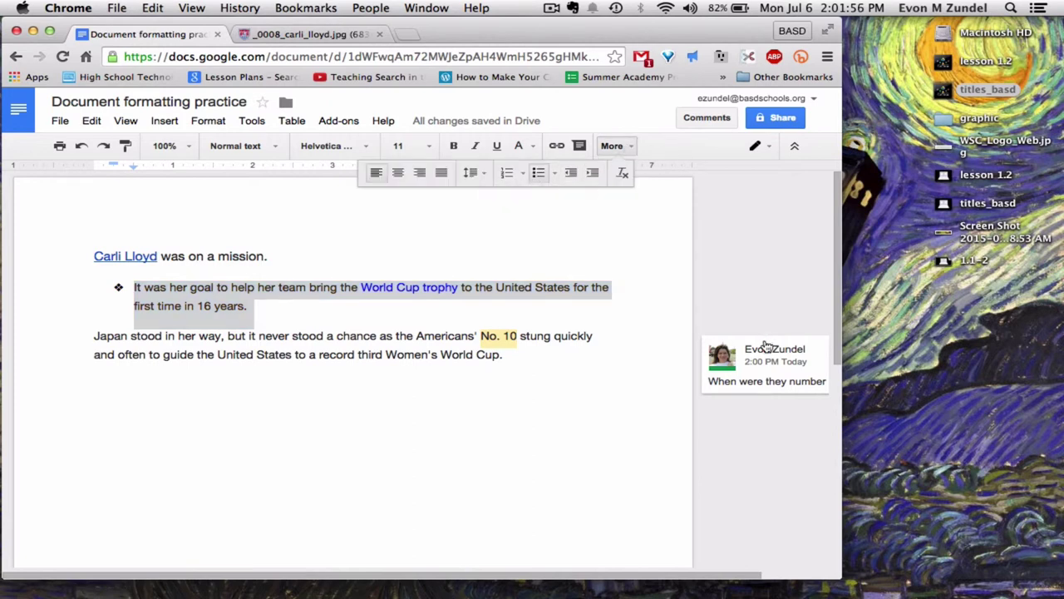
left_click_drag(838, 576, 1060, 596)
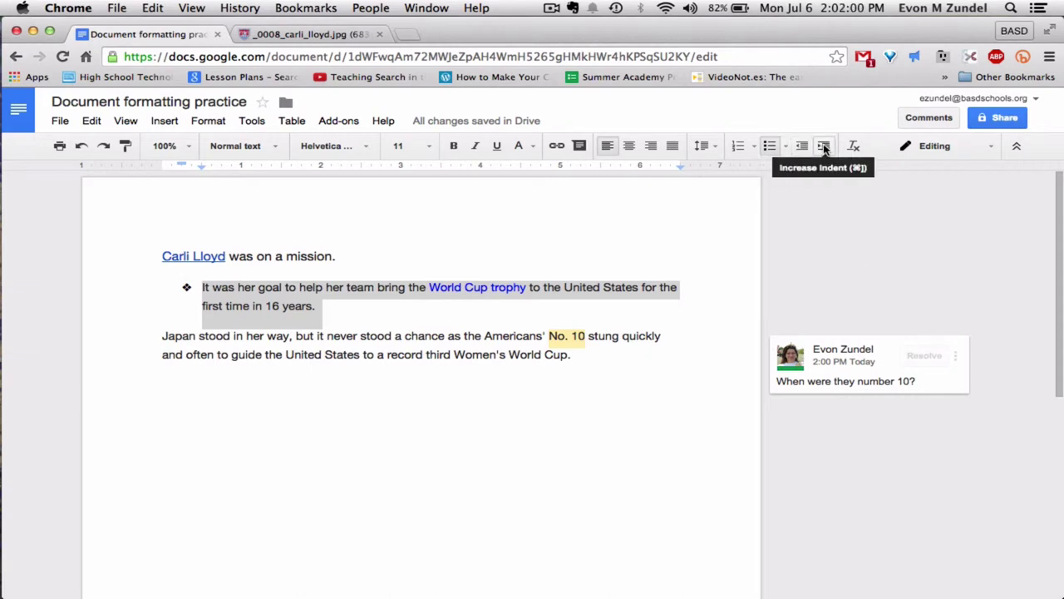
left_click(769, 146)
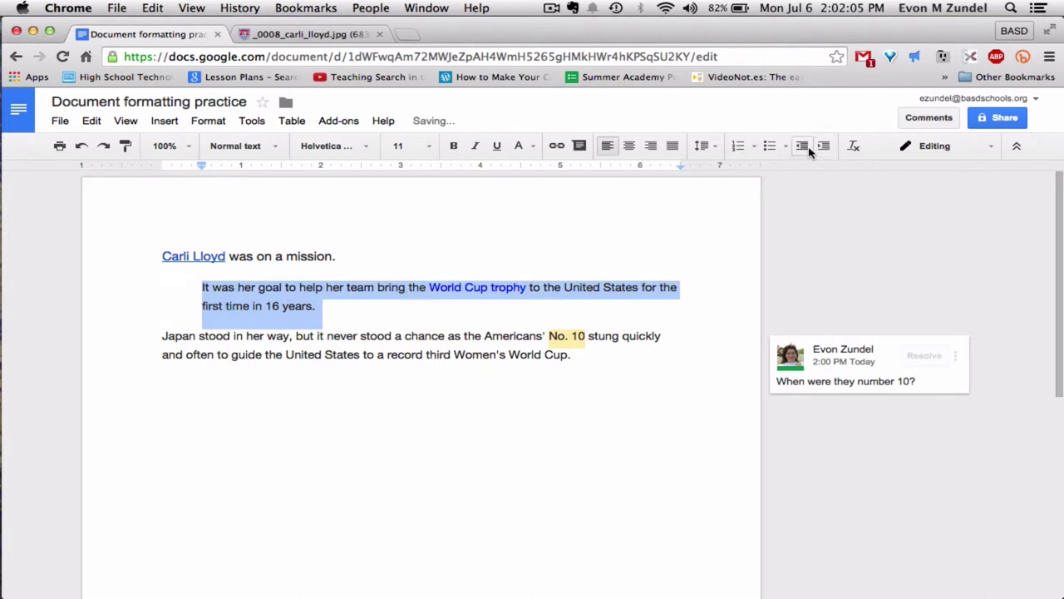
left_click(801, 146)
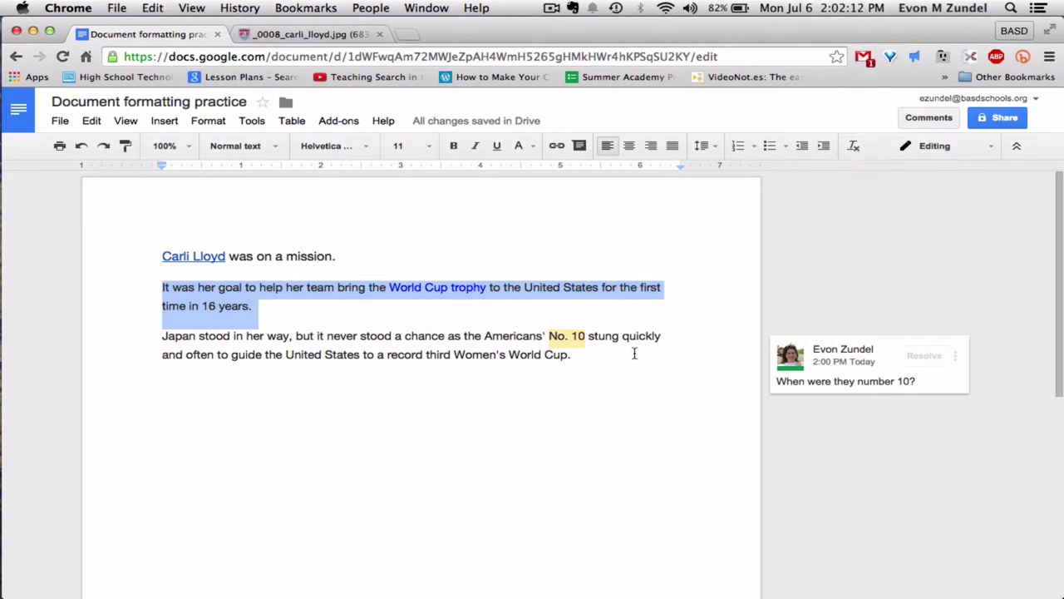
Step: Add blank lines below the passage and paste the Useful links list from useful links.docx
left_click(601, 357)
key("Return")
key("Return")
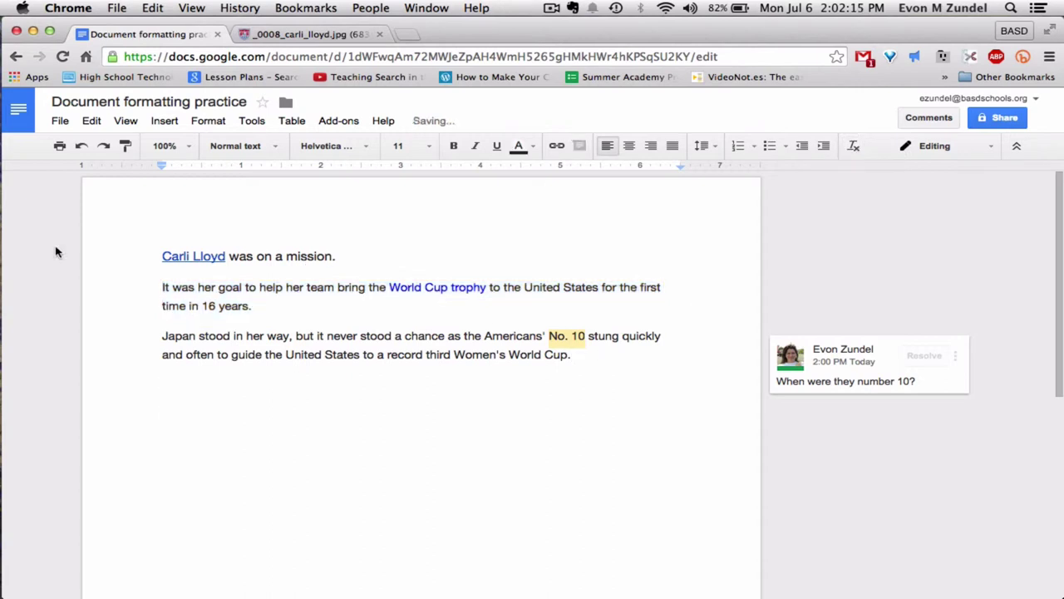
mouse_move(5, 249)
left_click(17, 273)
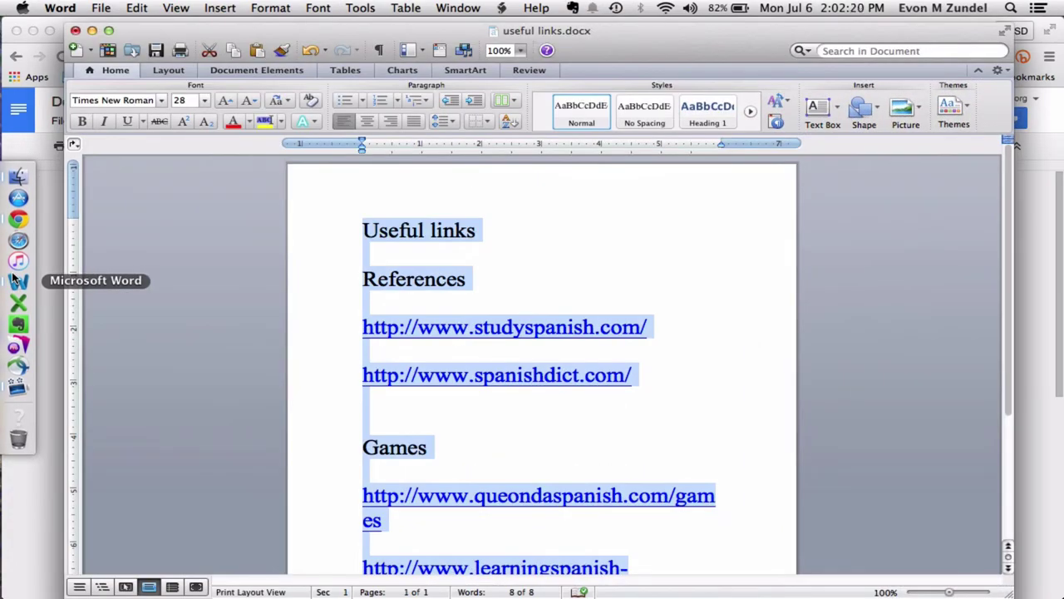
left_click(91, 30)
left_click(195, 397)
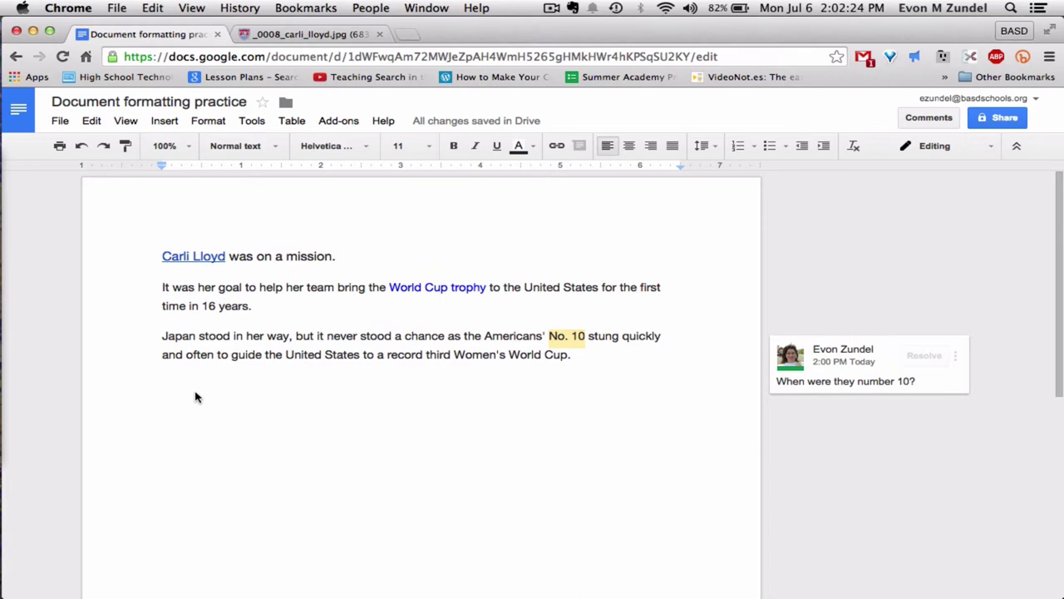
key("super+v")
Step: Select the entire pasted Useful links section
scroll(195, 397, "up", 10)
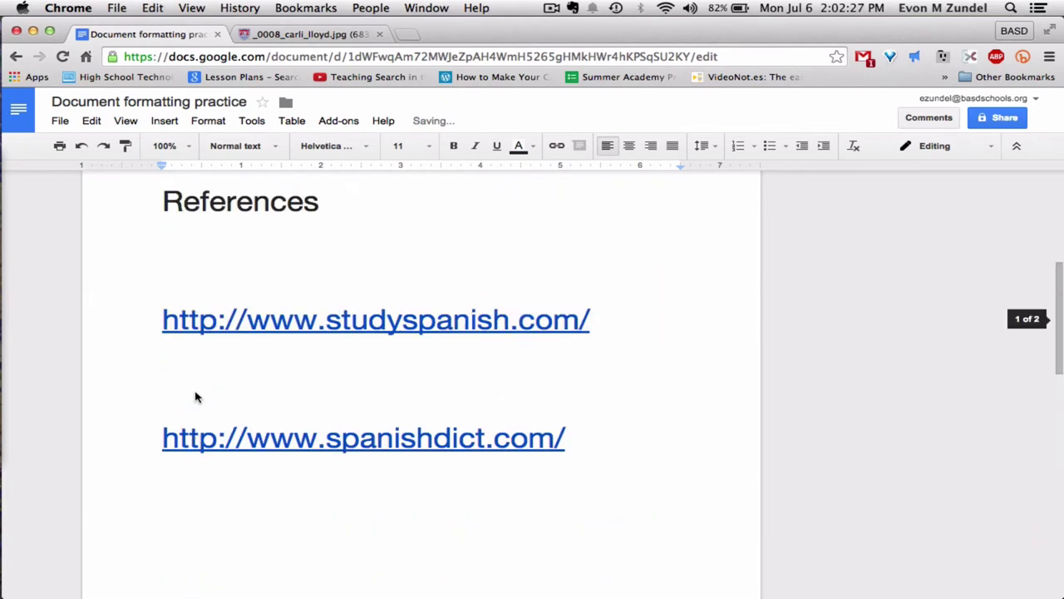
scroll(194, 397, "up", 5)
scroll(222, 373, "down", 3)
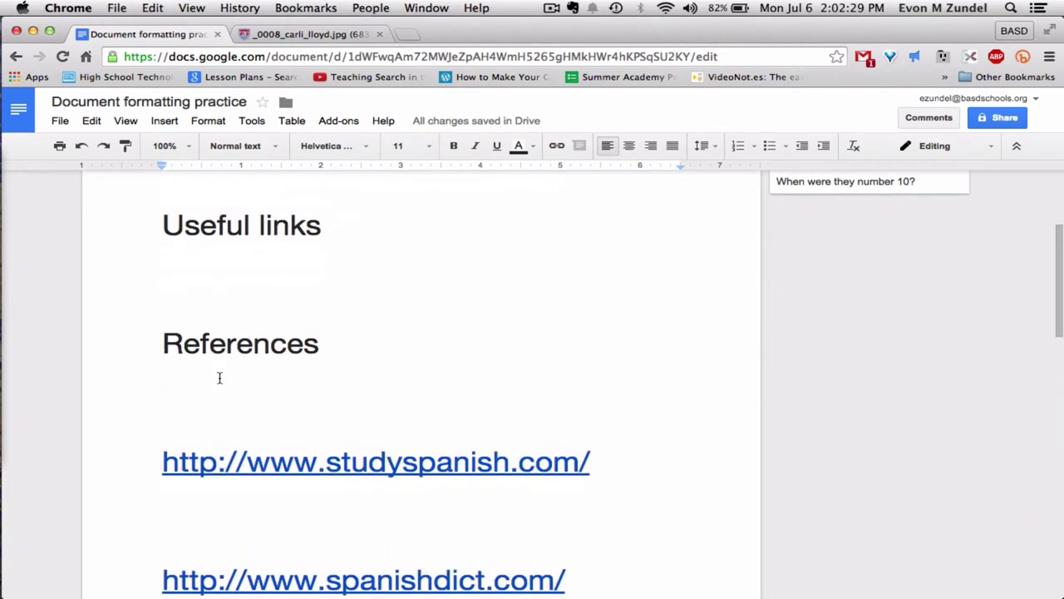
scroll(219, 378, "down", 10)
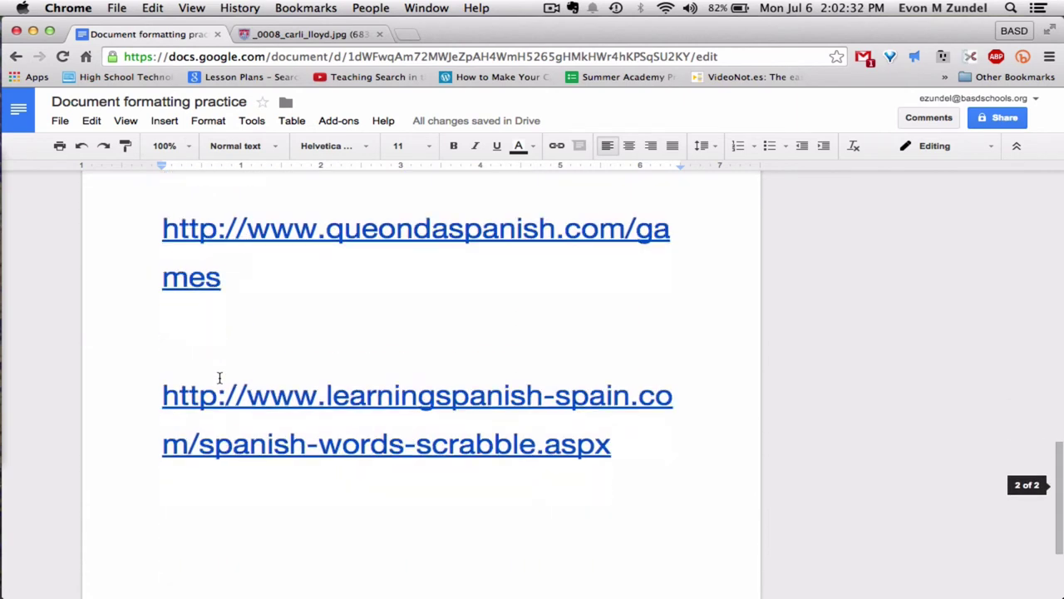
scroll(218, 376, "up", 1)
left_click_drag(613, 392, 470, 337)
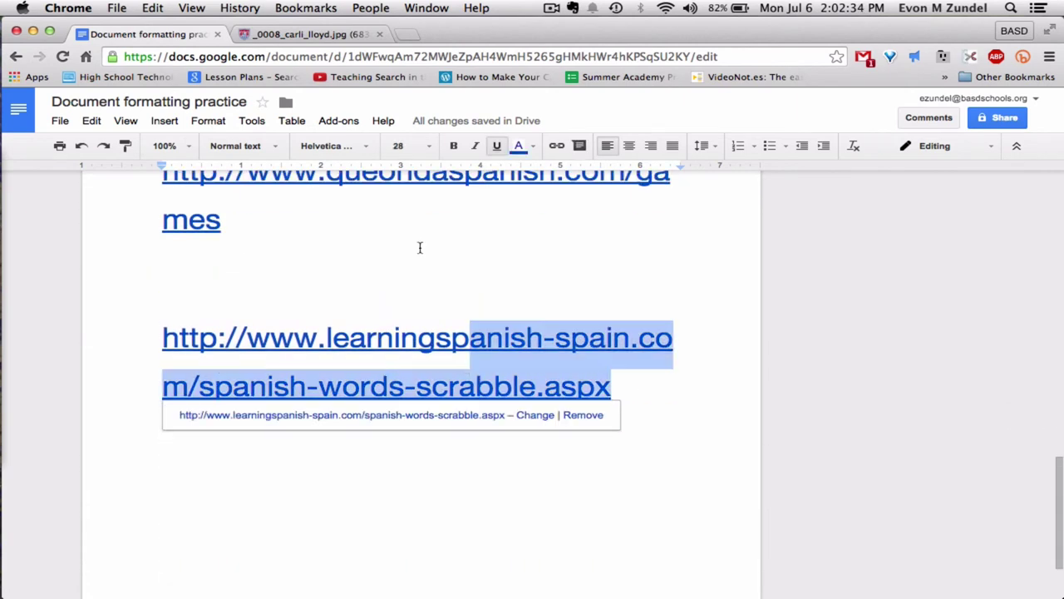
left_click(642, 418)
left_click_drag(642, 418, 119, 391)
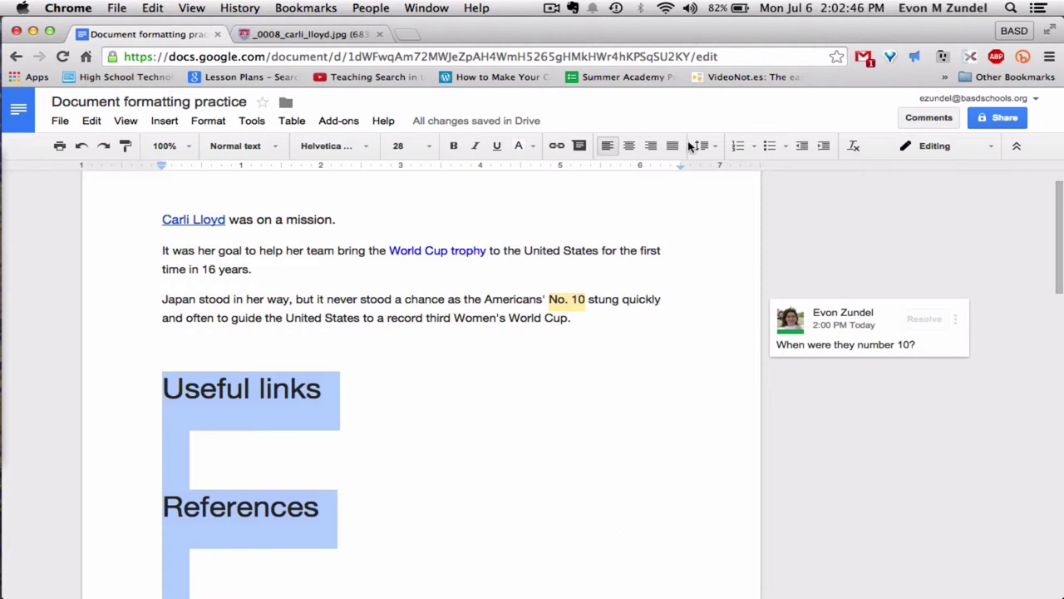
Step: Clear the links section's formatting to plain Arial 11 and check the studyspanish link address
left_click(852, 148)
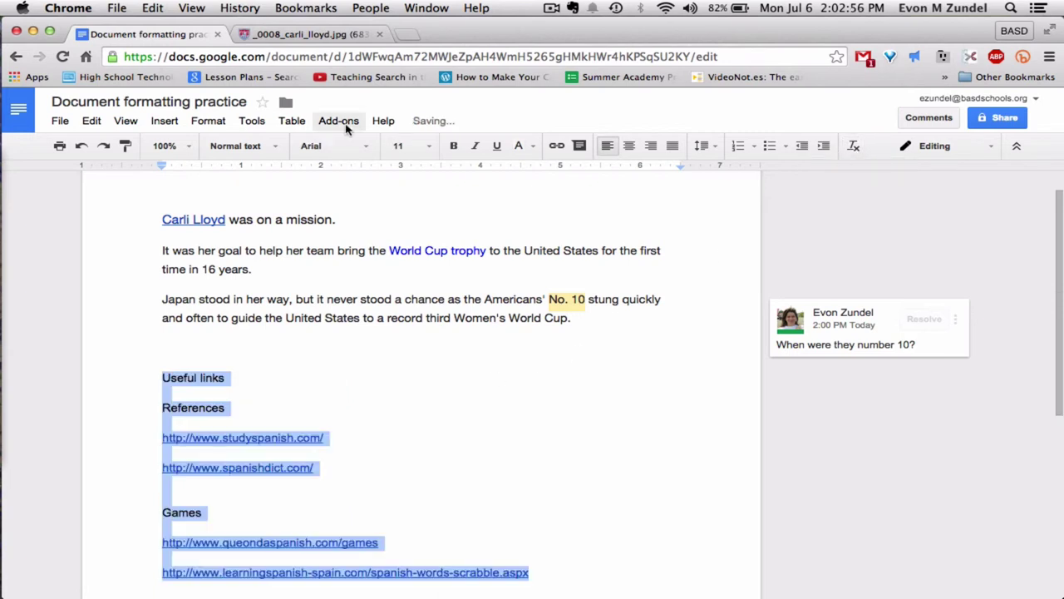
left_click(354, 378)
left_click(241, 440)
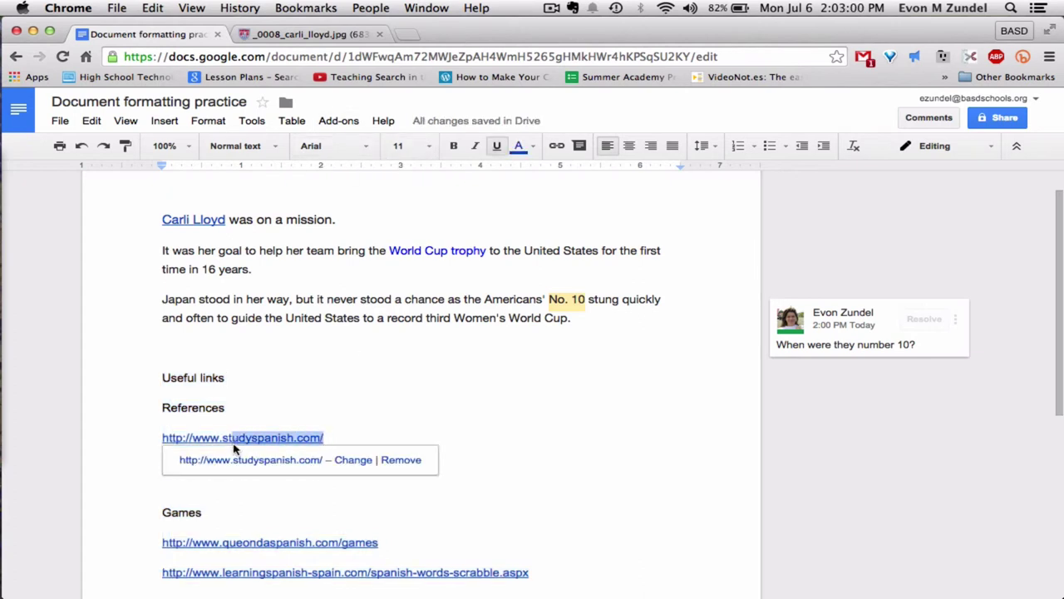
left_click(296, 397)
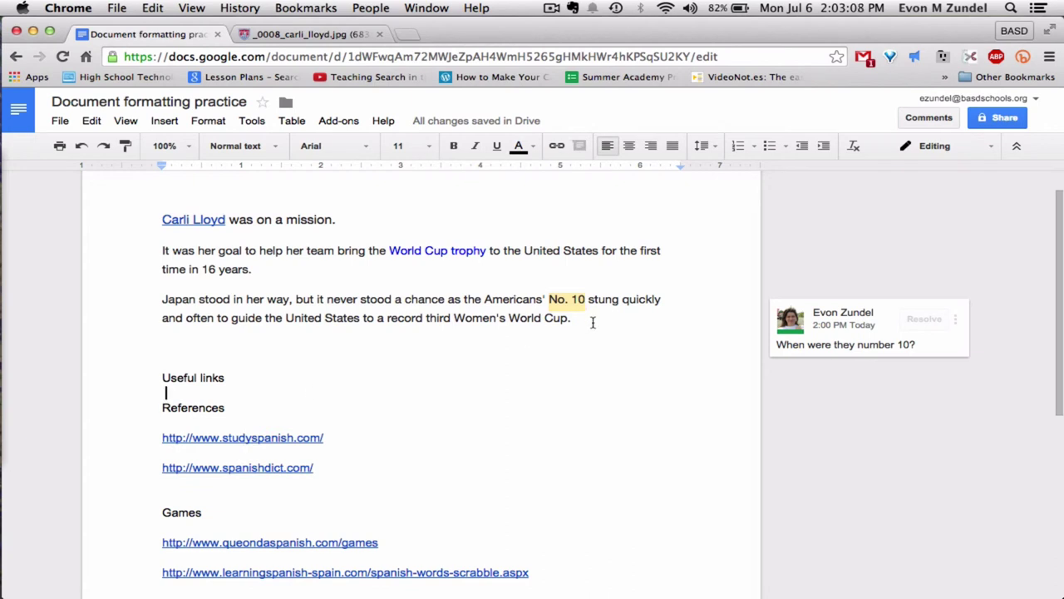
left_click(992, 150)
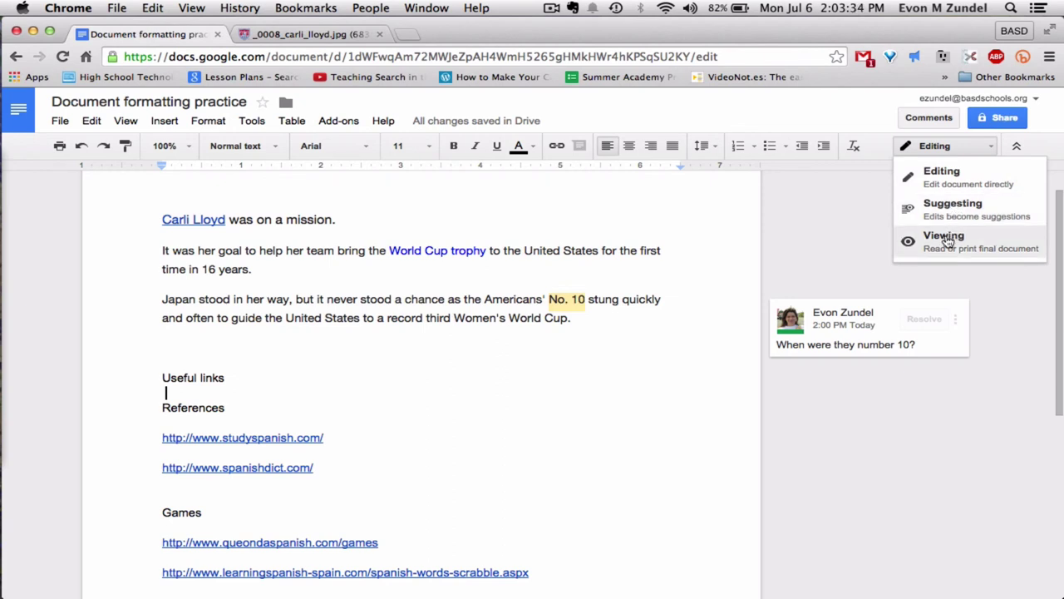
left_click(947, 148)
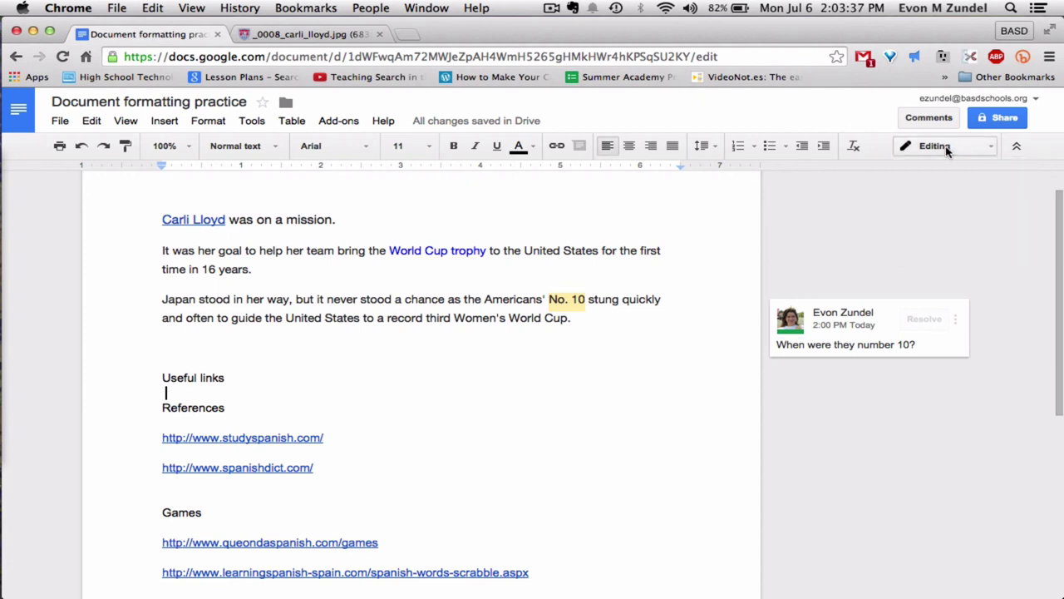
left_click(1016, 146)
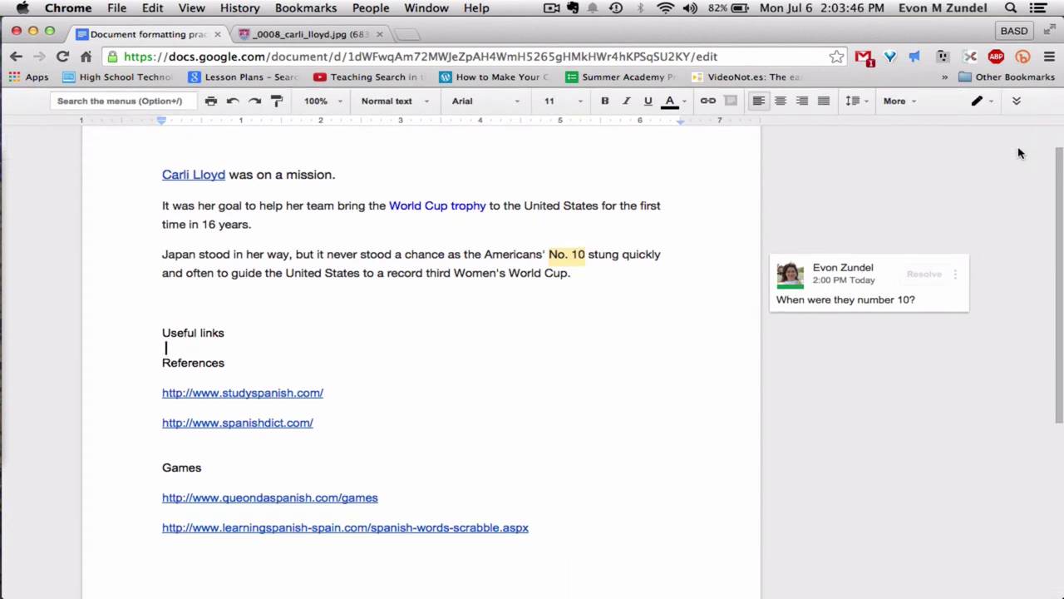
left_click(1019, 101)
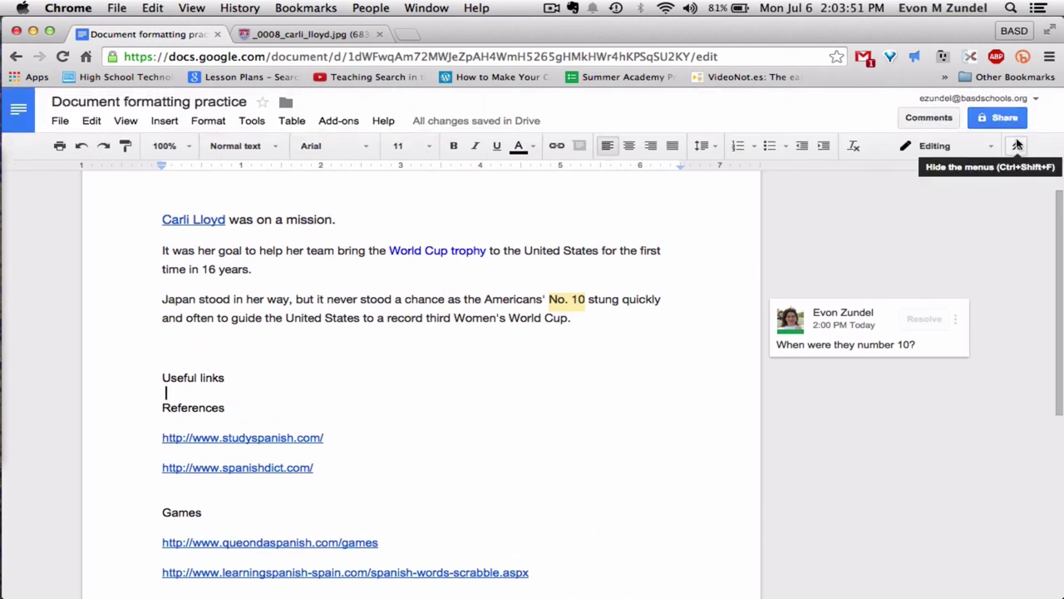